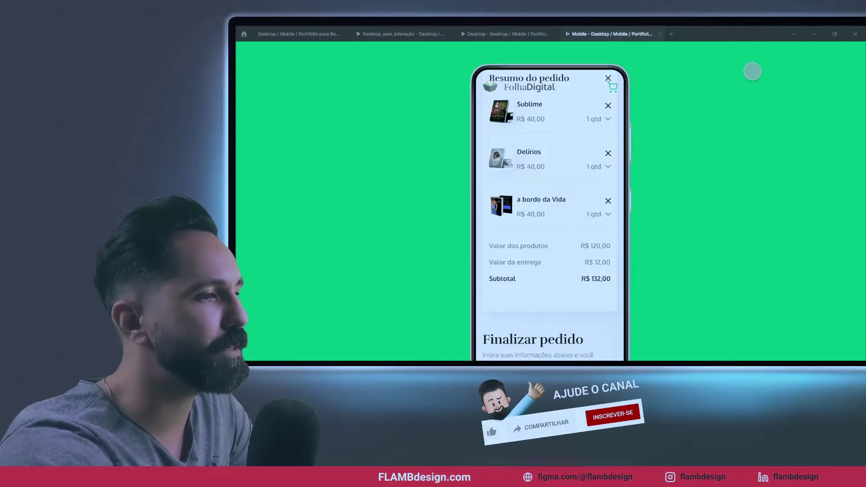
- Open the mobile prototype's Share options, leaving the preview for the portfolio editor
{"action": "left_click", "coordinate": [786, 52]}
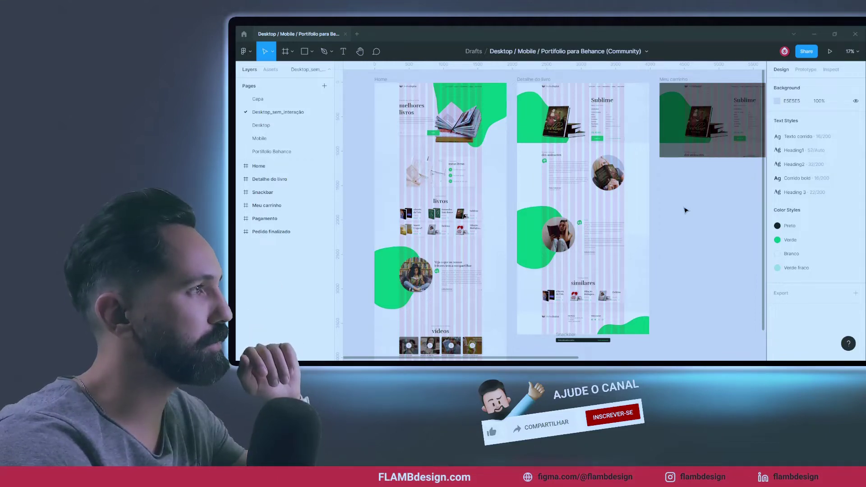
{"action": "left_click", "coordinate": [380, 79]}
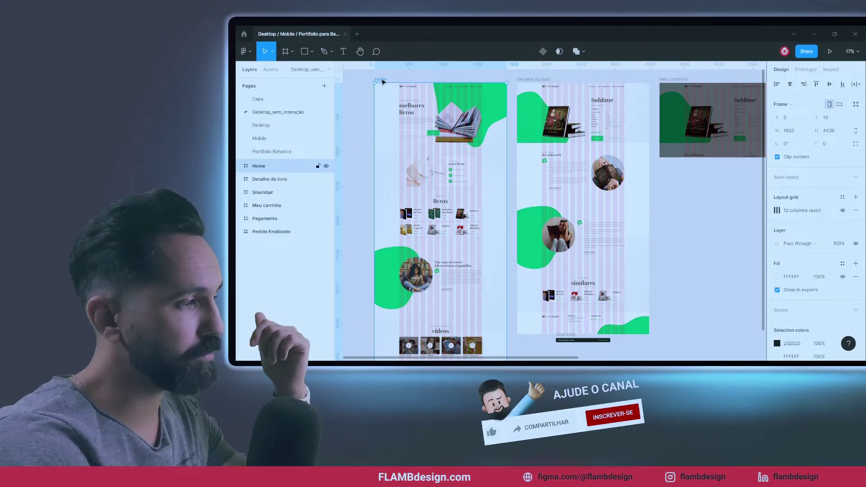
{"action": "scroll", "coordinate": [792, 303], "scroll_direction": "down", "scroll_amount": 3}
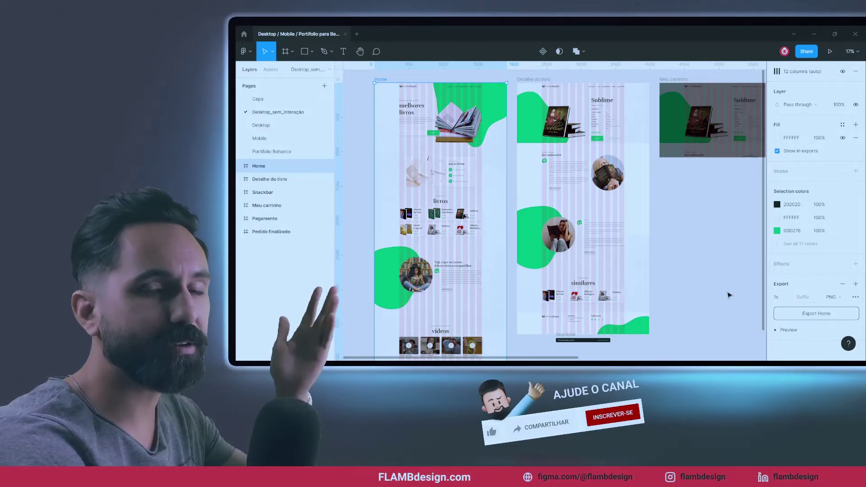
{"action": "left_click", "coordinate": [714, 261]}
{"action": "scroll", "coordinate": [714, 261], "scroll_direction": "up", "scroll_amount": 1}
{"action": "scroll", "coordinate": [713, 262], "scroll_direction": "up", "scroll_amount": 1}
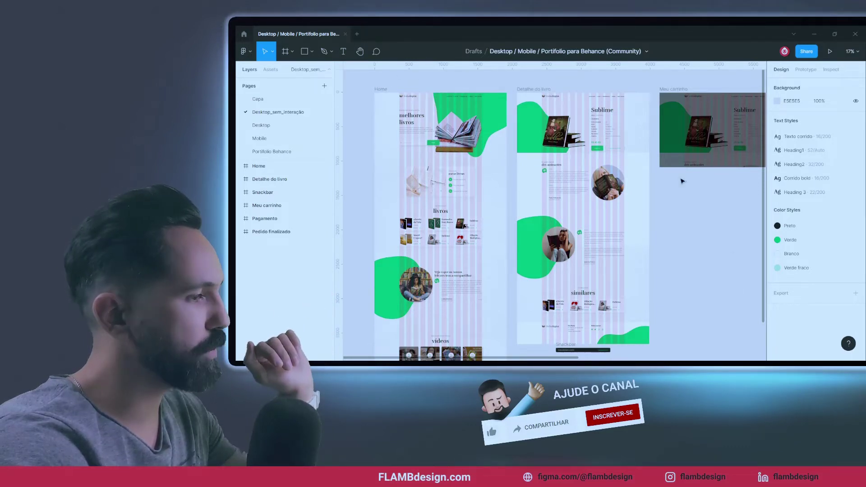
{"action": "left_click", "coordinate": [385, 89]}
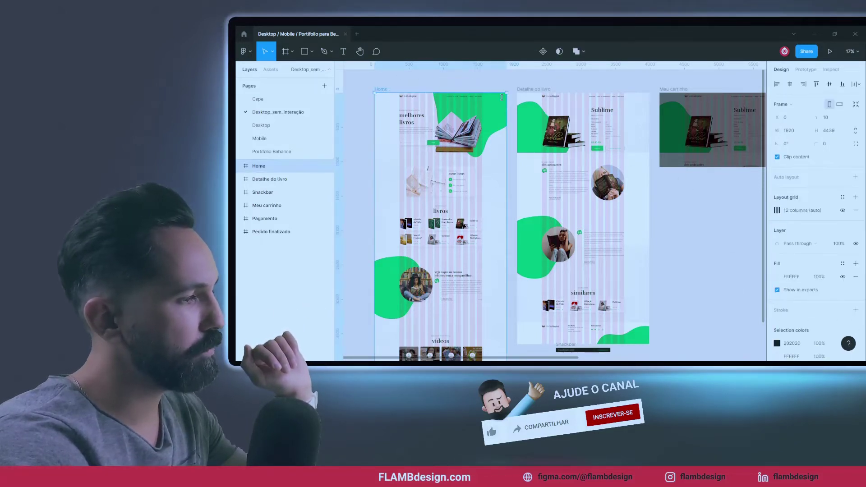
{"action": "key", "text": "ctrl+minus"}
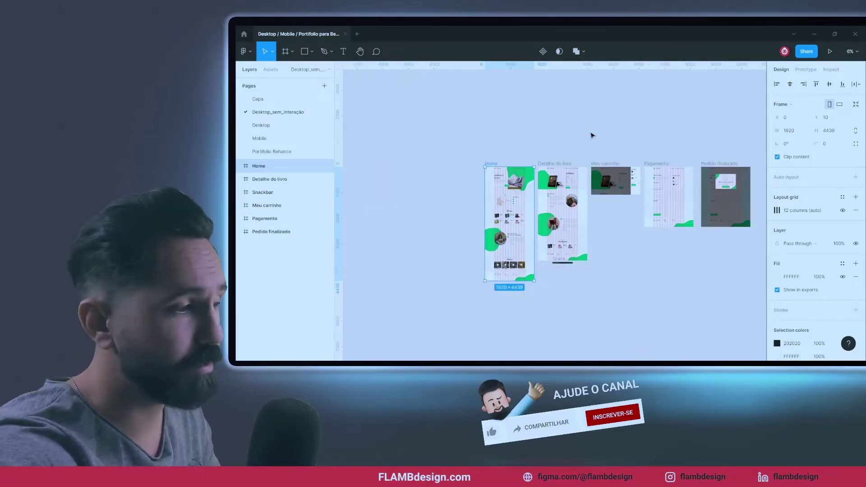
- Zoom in on the portfolio's page frames and bring up the file's Share dialog
{"action": "left_click", "coordinate": [637, 145]}
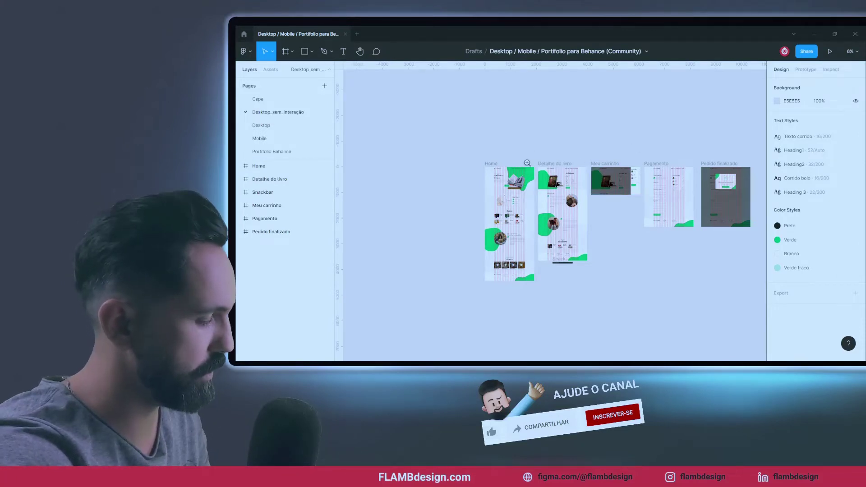
{"action": "left_click_drag", "start_coordinate": [467, 147], "coordinate": [762, 294]}
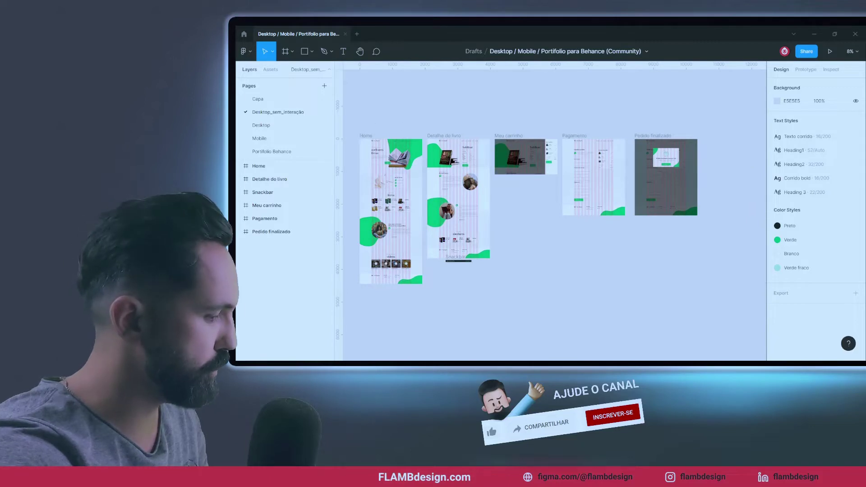
{"action": "left_click_drag", "start_coordinate": [348, 129], "coordinate": [720, 298]}
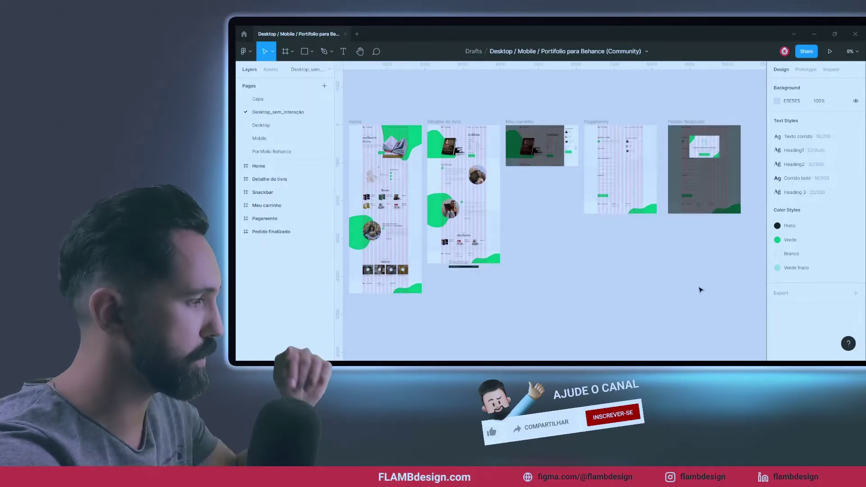
{"action": "left_click_drag", "start_coordinate": [652, 268], "coordinate": [662, 276]}
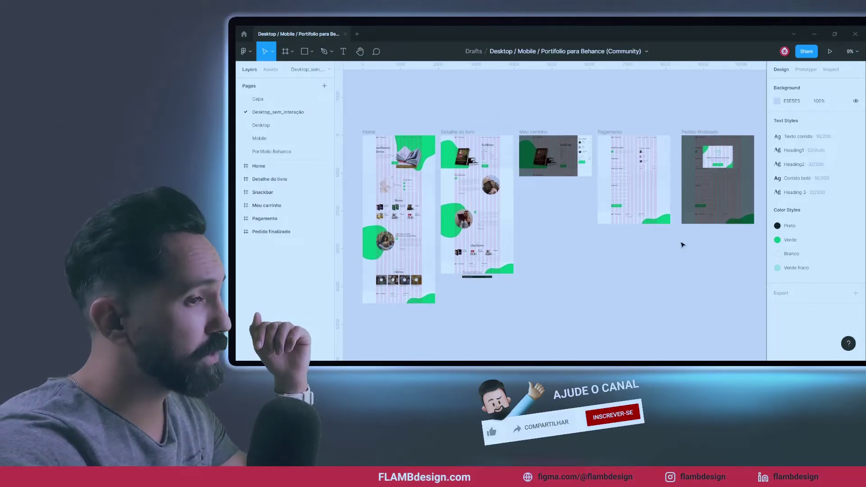
{"action": "left_click", "coordinate": [806, 52]}
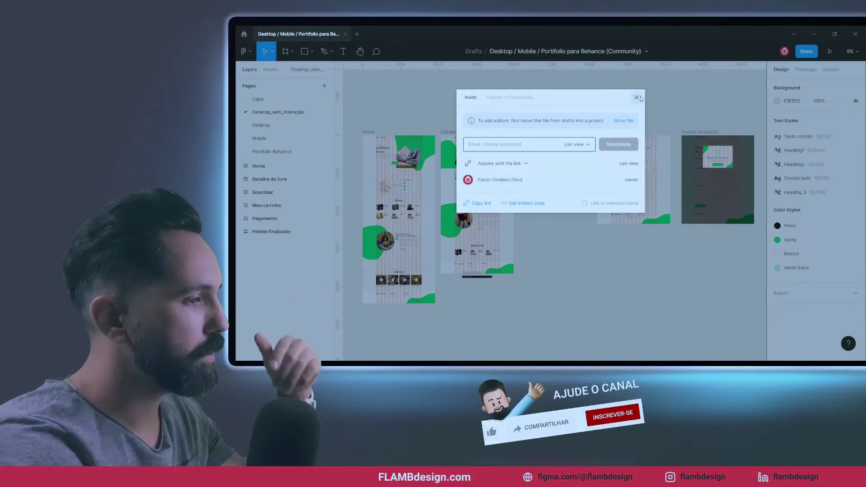
- Close the Share dialog and show prototype settings: device None, background 000000
{"action": "left_click", "coordinate": [642, 100]}
{"action": "scroll", "coordinate": [638, 101], "scroll_direction": "left", "scroll_amount": 2}
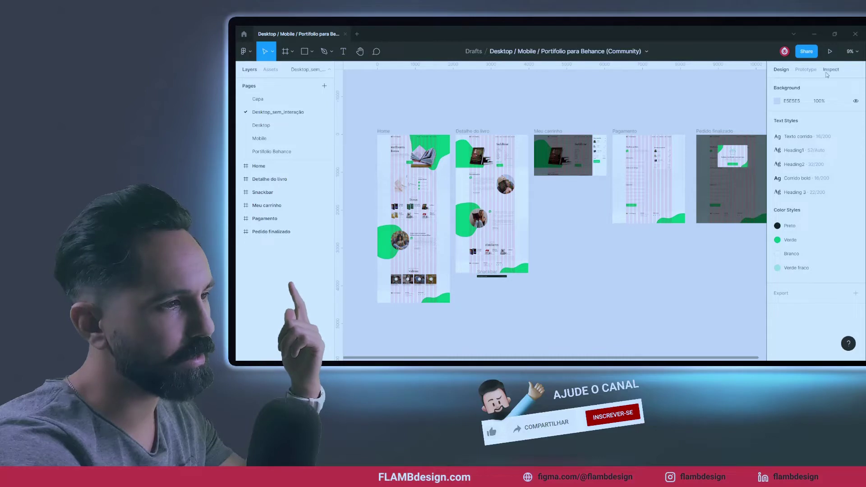
{"action": "left_click", "coordinate": [624, 131]}
{"action": "left_click", "coordinate": [667, 97]}
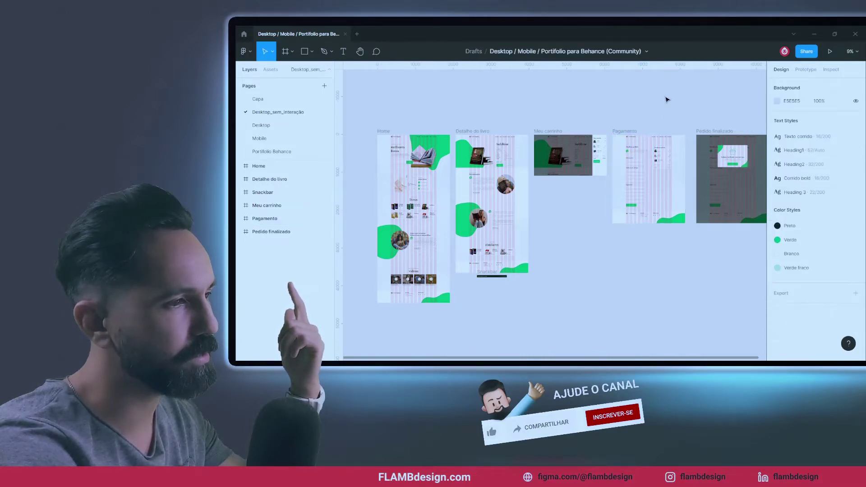
{"action": "left_click", "coordinate": [803, 70]}
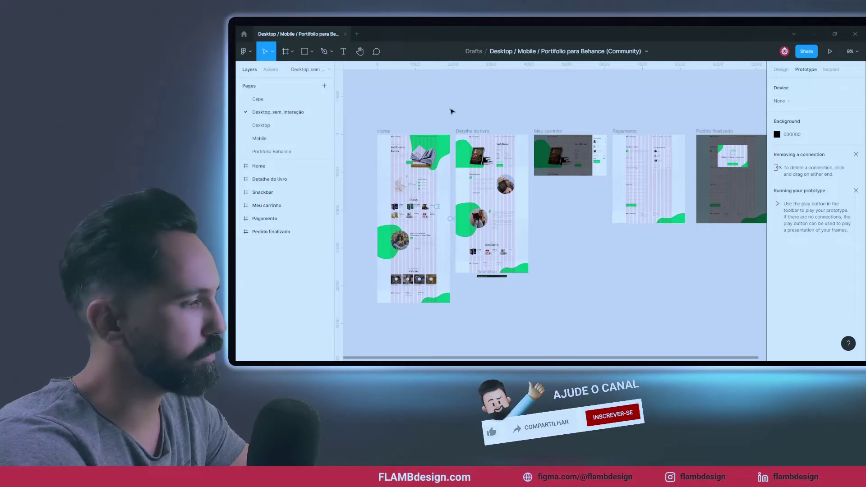
- Make Home the Flow 1 starting point and play the FolhaDigital prototype
{"action": "left_click", "coordinate": [380, 131]}
{"action": "left_click", "coordinate": [381, 134]}
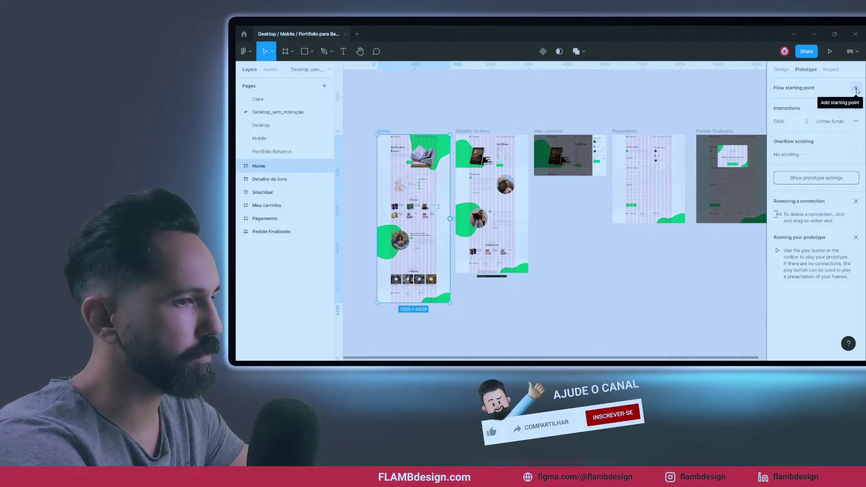
{"action": "left_click", "coordinate": [856, 90]}
{"action": "scroll", "coordinate": [581, 107], "scroll_direction": "left", "scroll_amount": 2}
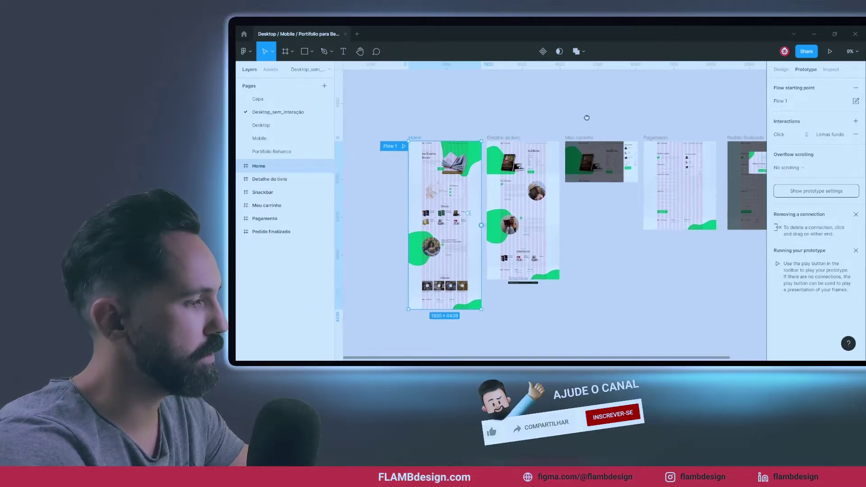
{"action": "scroll", "coordinate": [584, 123], "scroll_direction": "left", "scroll_amount": 3}
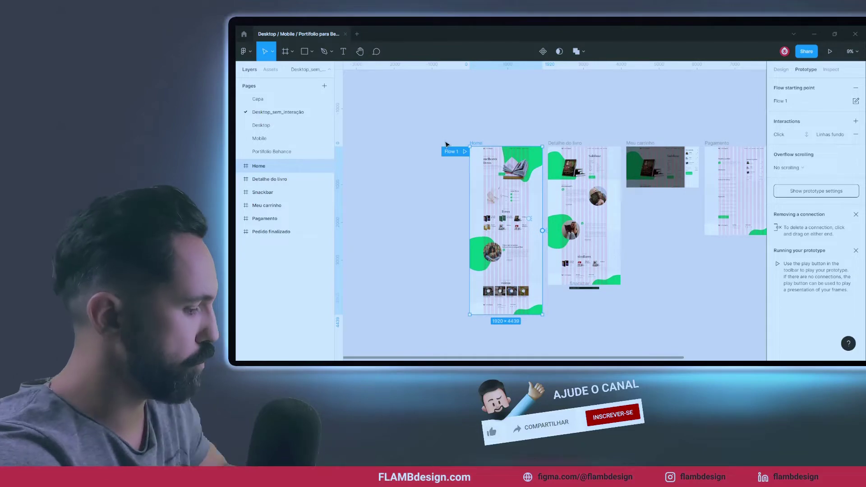
{"action": "scroll", "coordinate": [442, 144], "scroll_direction": "up", "scroll_amount": 3}
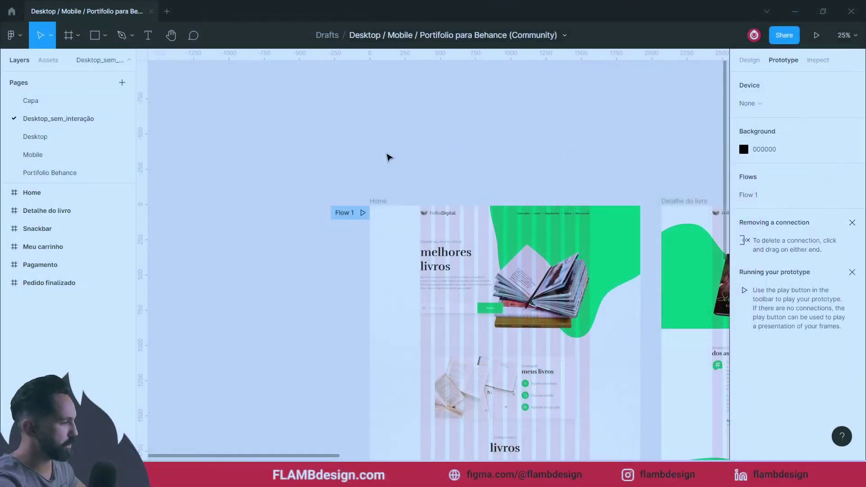
{"action": "left_click", "coordinate": [362, 213]}
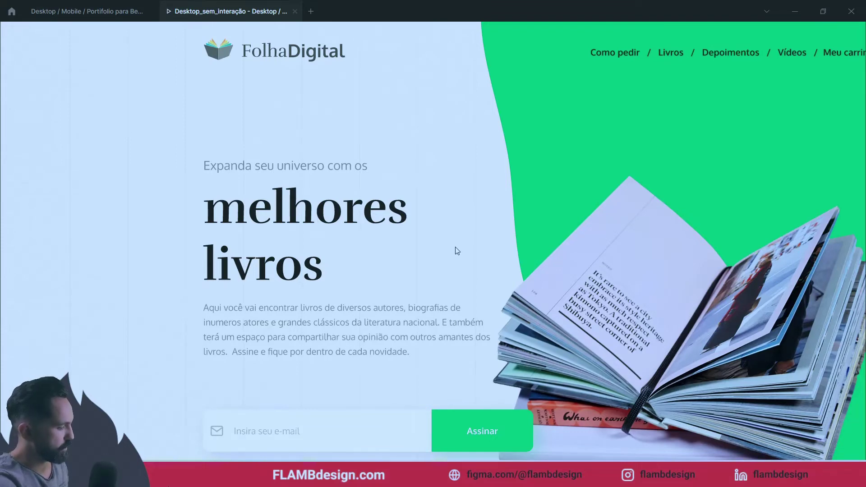
{"action": "key", "text": "shift+1"}
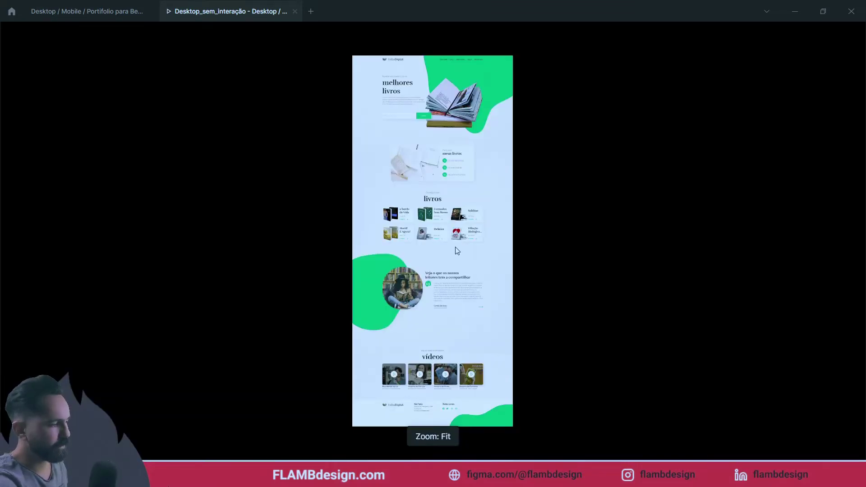
{"action": "key", "text": "shift+2"}
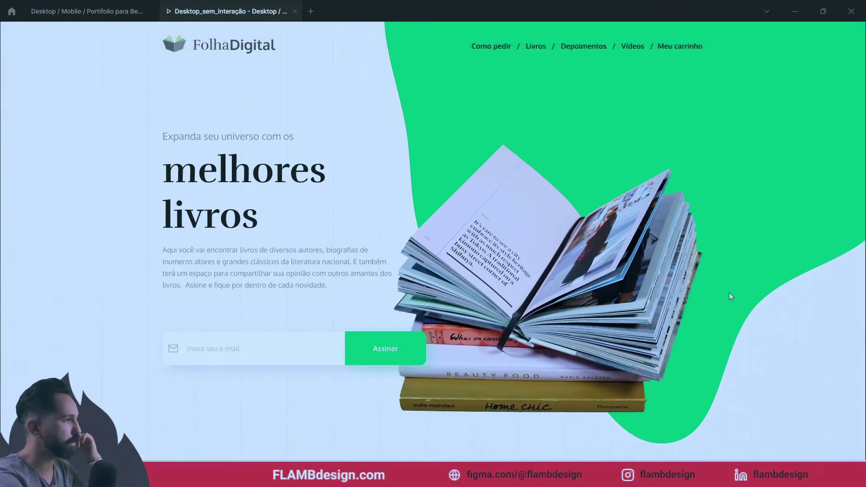
{"action": "scroll", "coordinate": [673, 224], "scroll_direction": "down", "scroll_amount": 3}
{"action": "scroll", "coordinate": [653, 248], "scroll_direction": "up", "scroll_amount": 3}
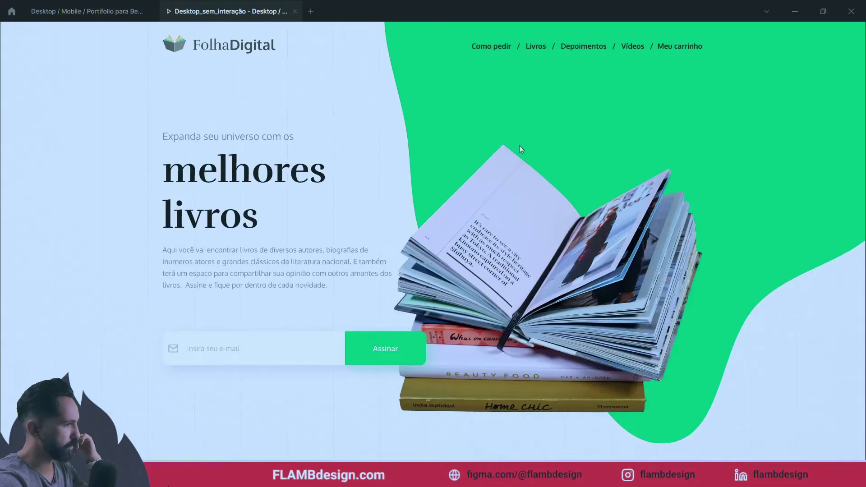
{"action": "scroll", "coordinate": [519, 146], "scroll_direction": "down", "scroll_amount": 8}
{"action": "scroll", "coordinate": [519, 146], "scroll_direction": "down", "scroll_amount": 5}
{"action": "scroll", "coordinate": [547, 180], "scroll_direction": "down", "scroll_amount": 6}
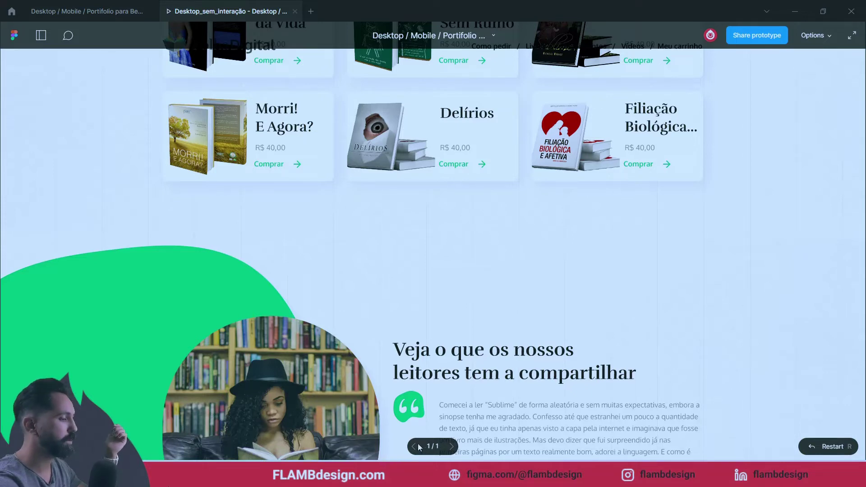
{"action": "left_click", "coordinate": [117, 14]}
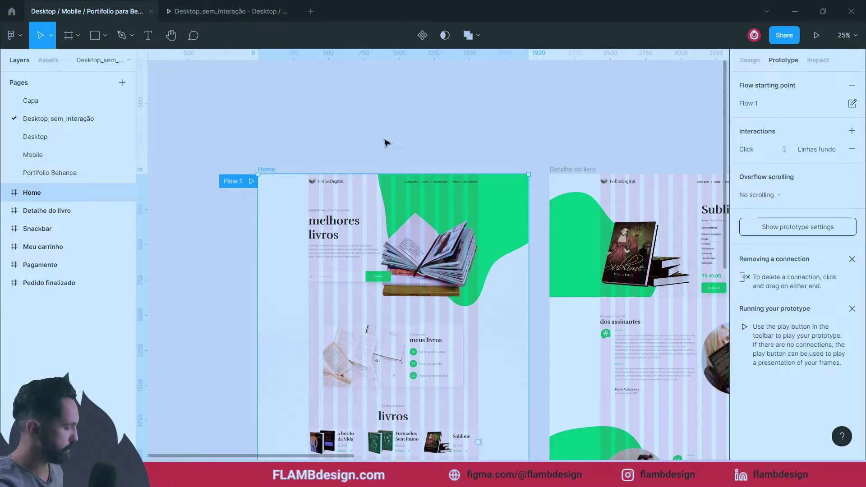
- Link the Home frame to Detalhe do livro with an On drag navigation interaction
{"action": "key", "text": "minus"}
{"action": "key", "text": "minus"}
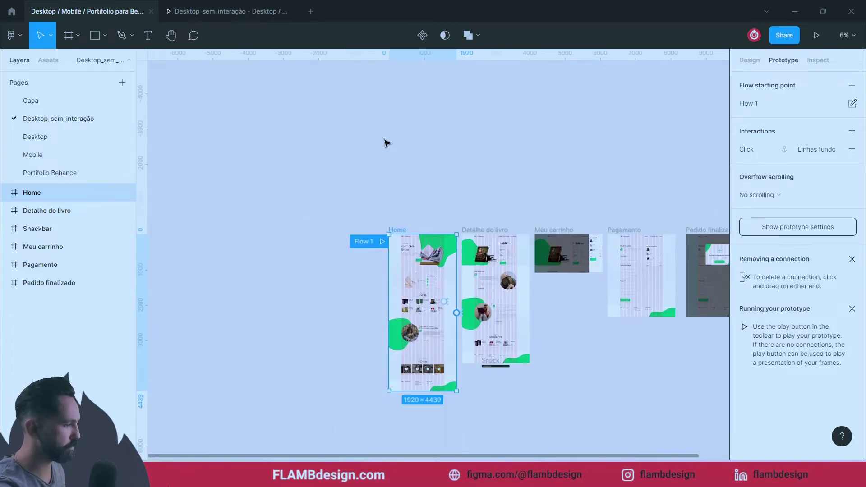
{"action": "left_click_drag", "start_coordinate": [416, 161], "coordinate": [311, 94]}
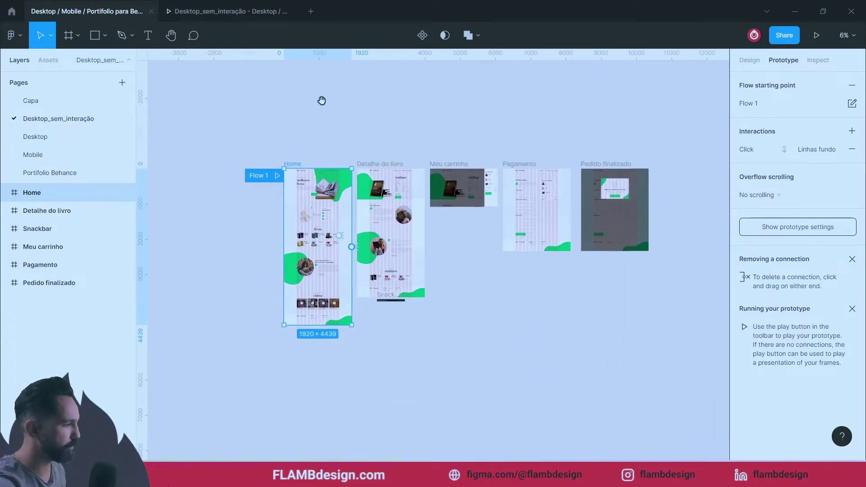
{"action": "left_click", "coordinate": [318, 203]}
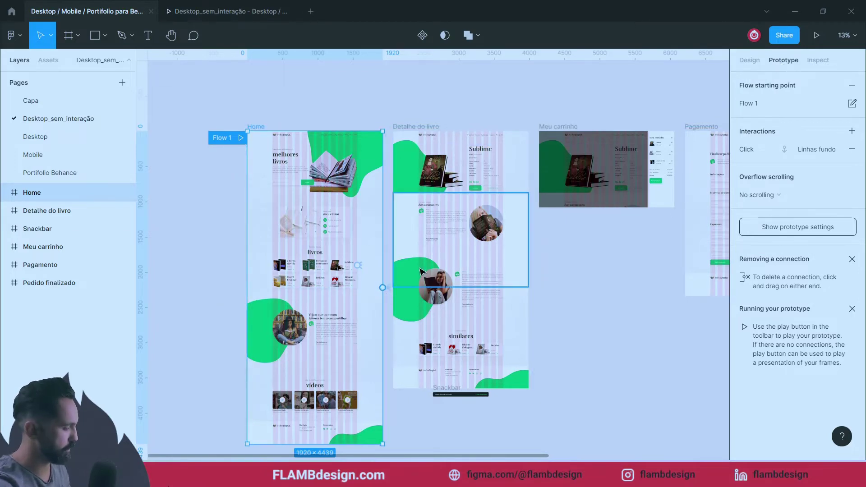
{"action": "left_click", "coordinate": [404, 310]}
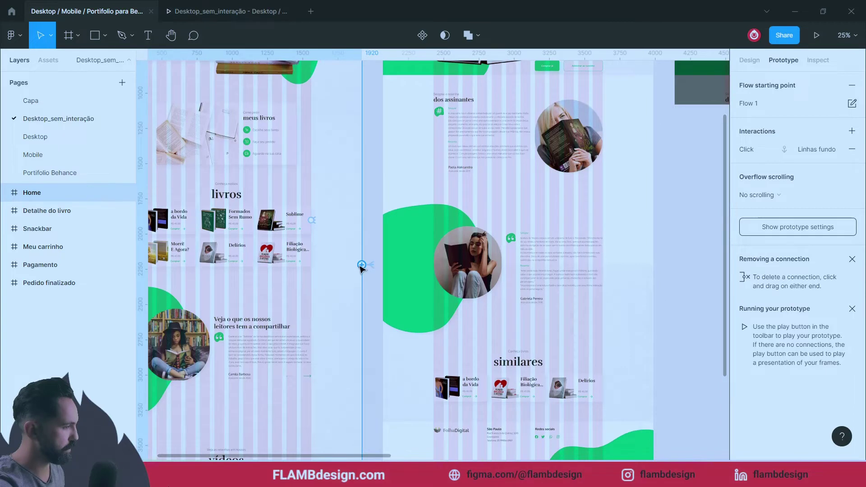
{"action": "left_click_drag", "start_coordinate": [362, 266], "coordinate": [387, 284]}
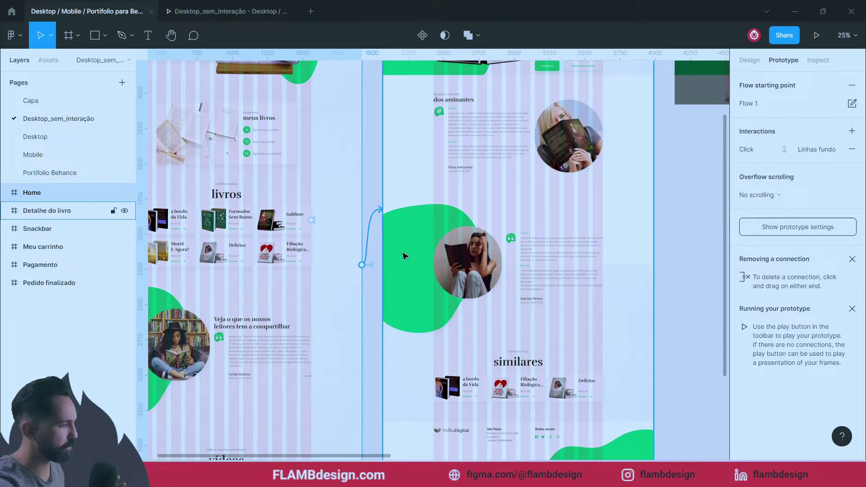
{"action": "left_click_drag", "start_coordinate": [404, 257], "coordinate": [403, 256]}
- Keep the Move in, 300ms drag link and go back to the running prototype
{"action": "scroll", "coordinate": [448, 219], "scroll_direction": "up", "scroll_amount": 1}
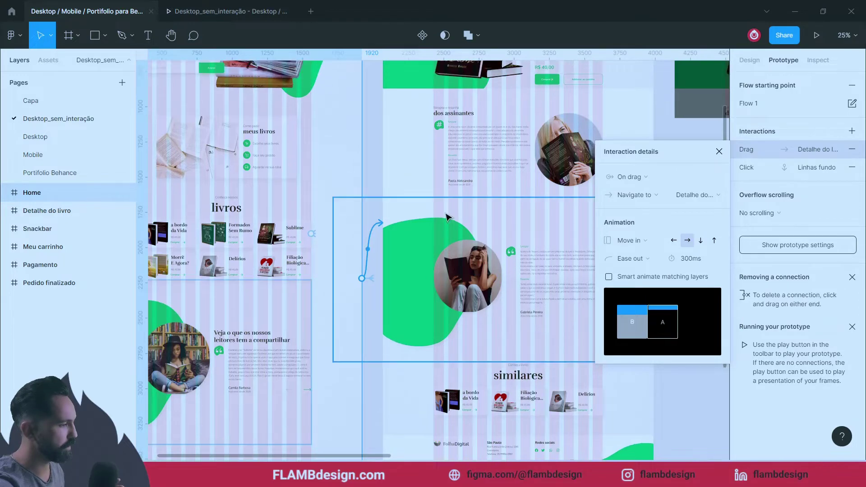
{"action": "scroll", "coordinate": [448, 207], "scroll_direction": "up", "scroll_amount": 2}
{"action": "scroll", "coordinate": [429, 181], "scroll_direction": "up", "scroll_amount": 2}
{"action": "scroll", "coordinate": [405, 154], "scroll_direction": "up", "scroll_amount": 2}
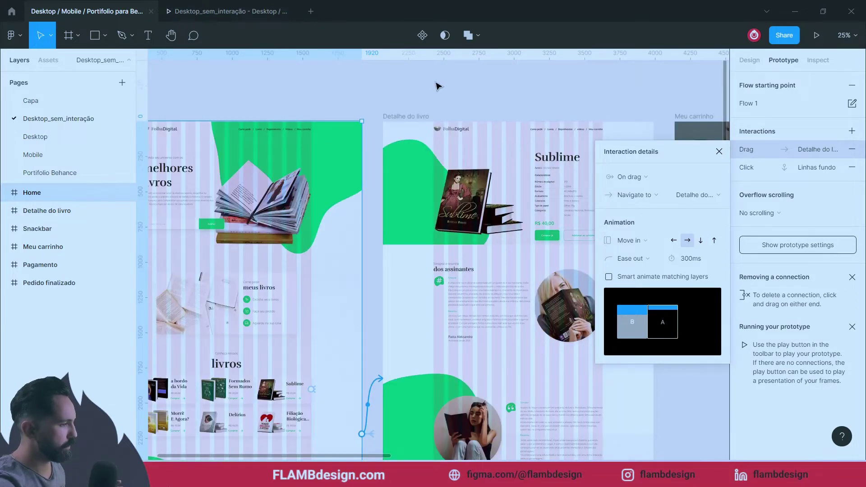
{"action": "left_click", "coordinate": [249, 17]}
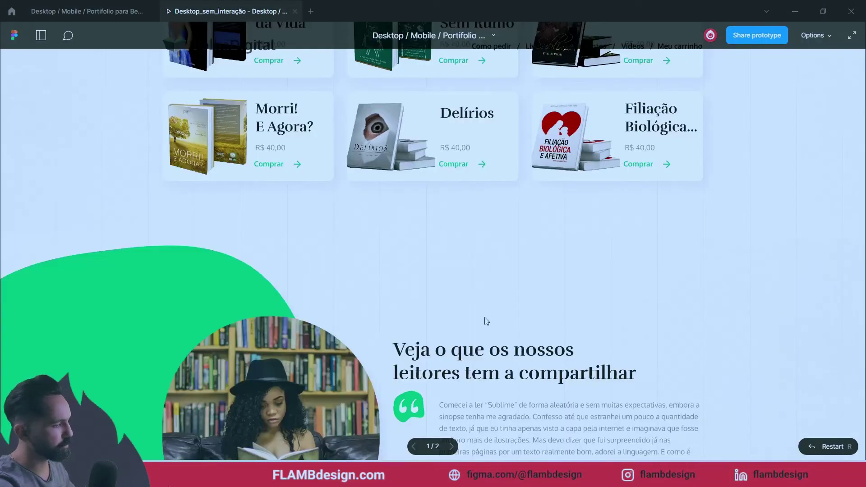
- Page the prototype to the Sublime detail screen and back to 1/2, then return to the editor
{"action": "left_click", "coordinate": [451, 447]}
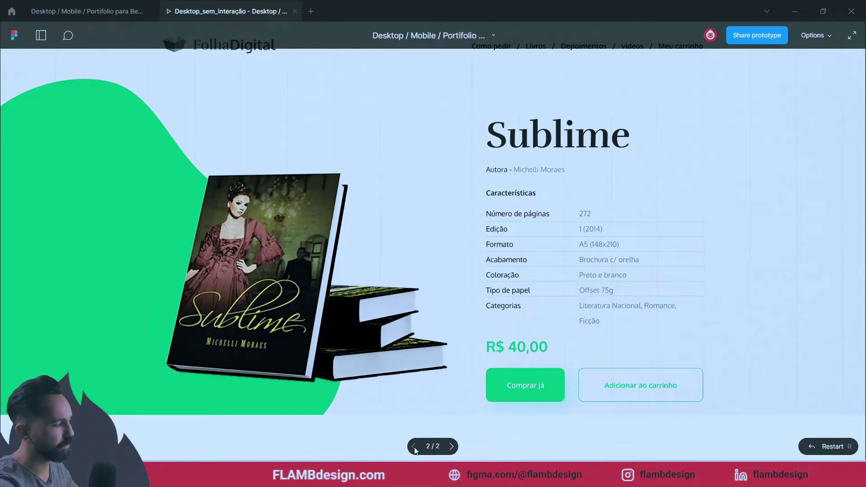
{"action": "left_click", "coordinate": [413, 446]}
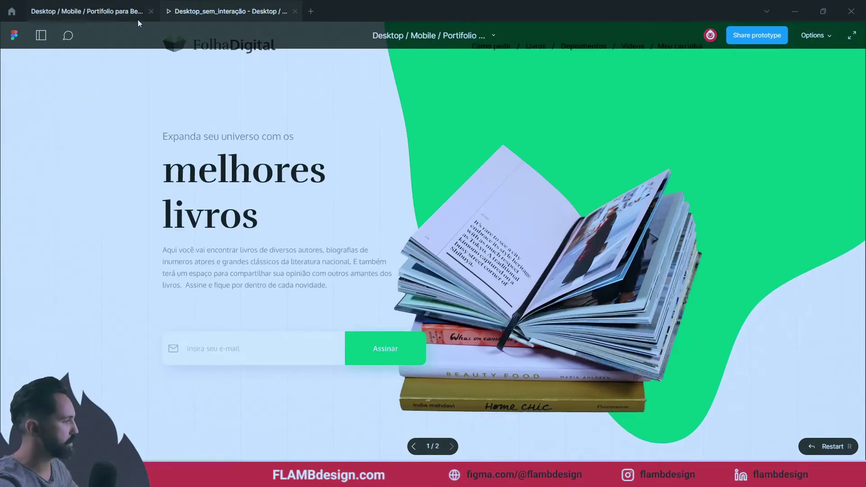
{"action": "left_click", "coordinate": [137, 17]}
{"action": "scroll", "coordinate": [332, 86], "scroll_direction": "right", "scroll_amount": 5}
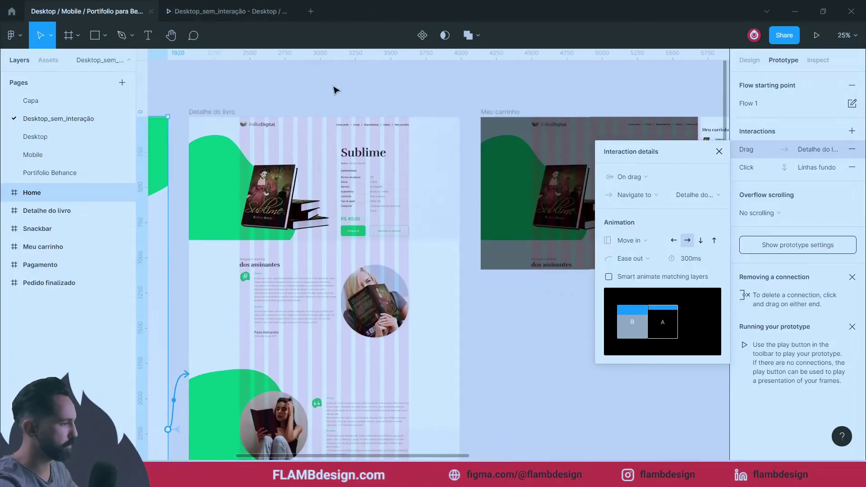
- Link the Detalhe do livro frame to Meu carrinho with an On click navigation
{"action": "left_click", "coordinate": [193, 112]}
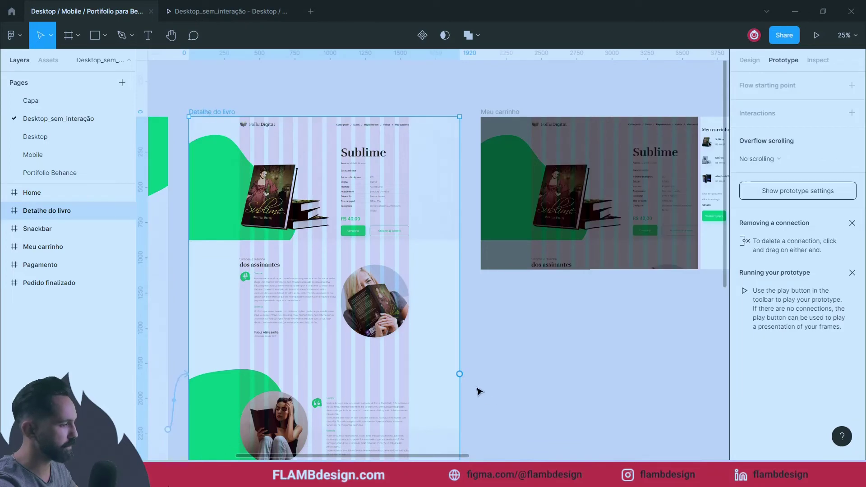
{"action": "mouse_move", "coordinate": [459, 373]}
{"action": "left_mouse_down"}
{"action": "mouse_move", "coordinate": [525, 287]}
{"action": "mouse_move", "coordinate": [518, 248]}
{"action": "left_mouse_up"}
{"action": "scroll", "coordinate": [354, 328], "scroll_direction": "right", "scroll_amount": 5}
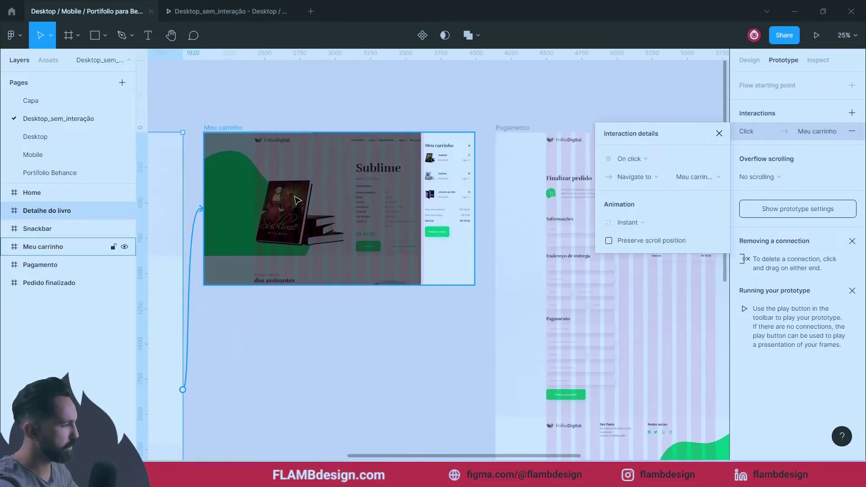
- Rewire Meu carrinho to open Pagamento on click, removing the stray Scroll to, and preview
{"action": "left_click", "coordinate": [221, 128]}
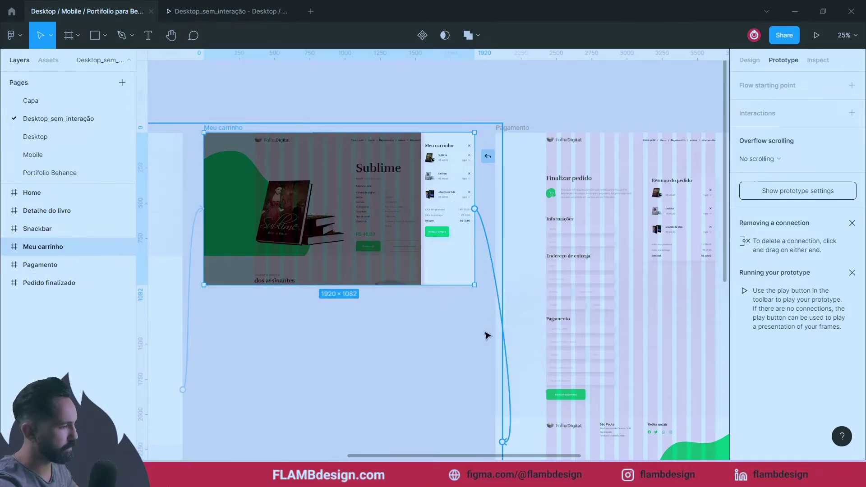
{"action": "left_click_drag", "start_coordinate": [487, 445], "coordinate": [488, 419]}
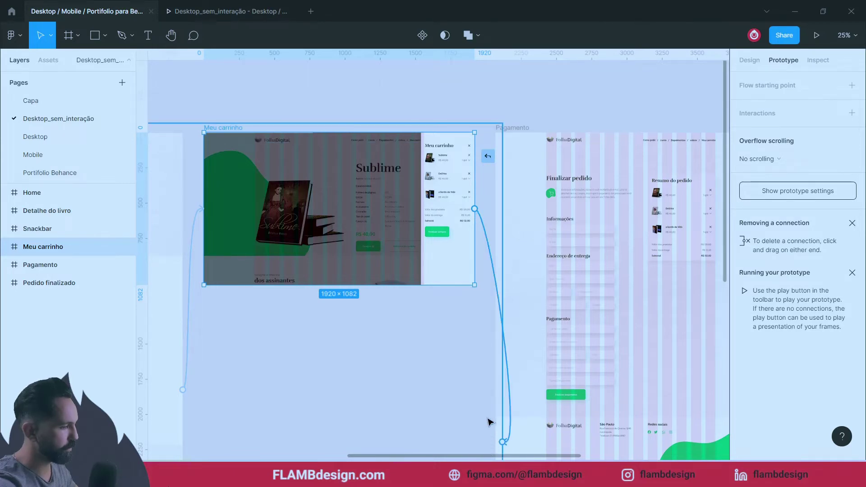
{"action": "left_click_drag", "start_coordinate": [487, 380], "coordinate": [489, 381]}
{"action": "scroll", "coordinate": [482, 338], "scroll_direction": "down", "scroll_amount": 3}
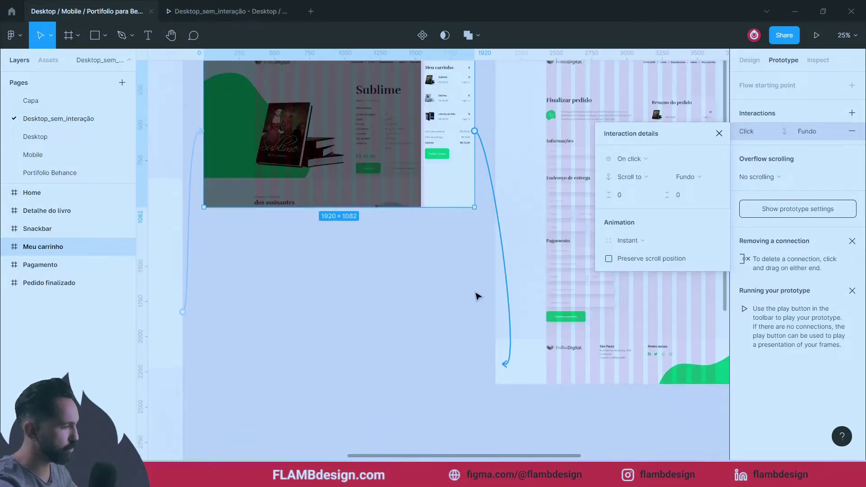
{"action": "key", "text": "Escape"}
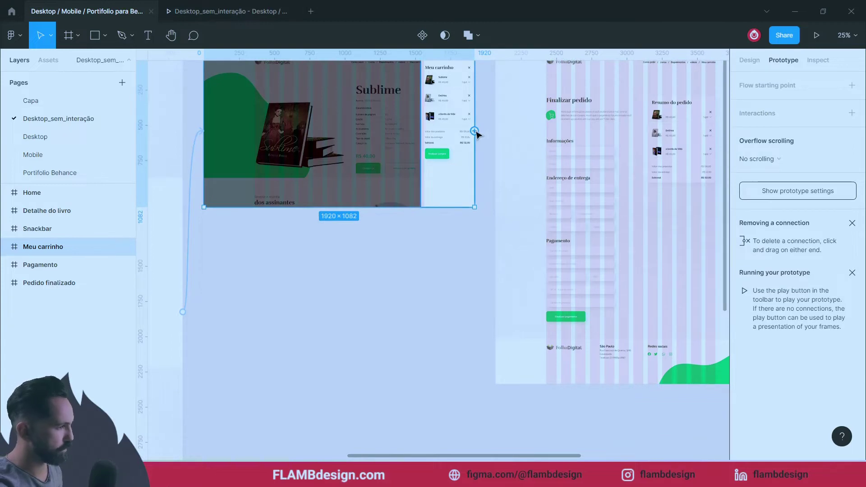
{"action": "left_click_drag", "start_coordinate": [493, 177], "coordinate": [506, 226]}
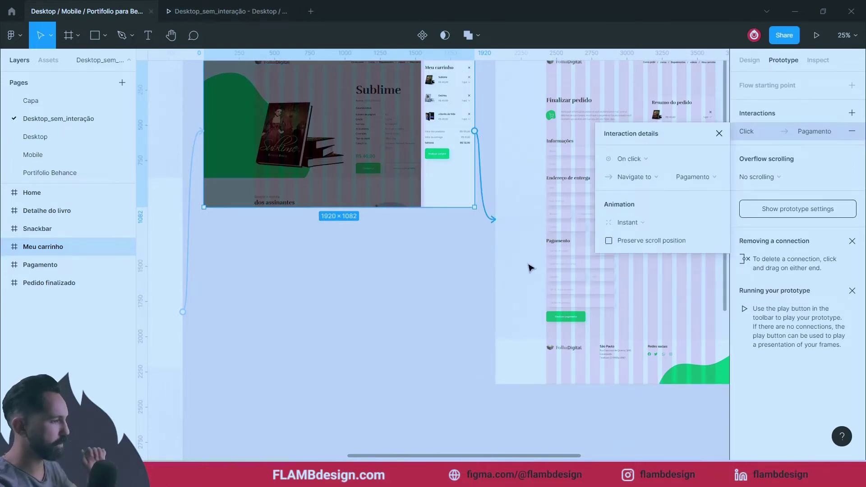
{"action": "left_click", "coordinate": [227, 11]}
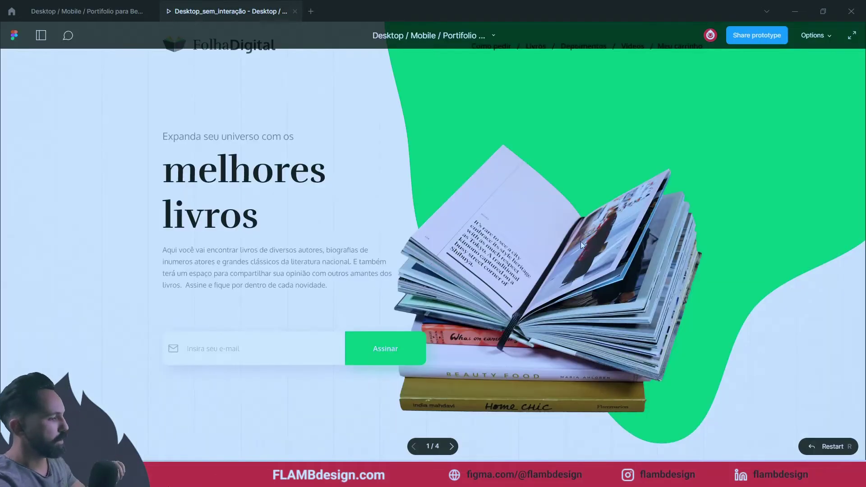
- Step the prototype through Sublime, cart and checkout screens, back to Home, and forward again
{"action": "left_click", "coordinate": [451, 446]}
{"action": "left_click", "coordinate": [451, 446]}
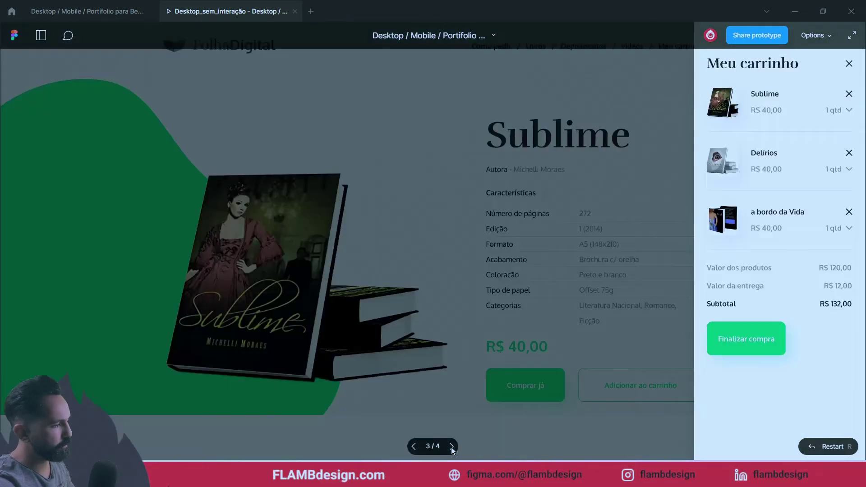
{"action": "left_click", "coordinate": [451, 447]}
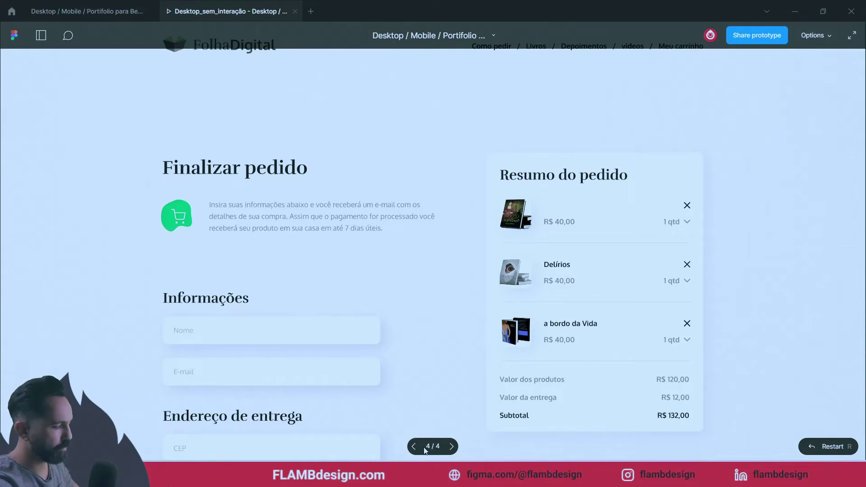
{"action": "key", "text": "Left"}
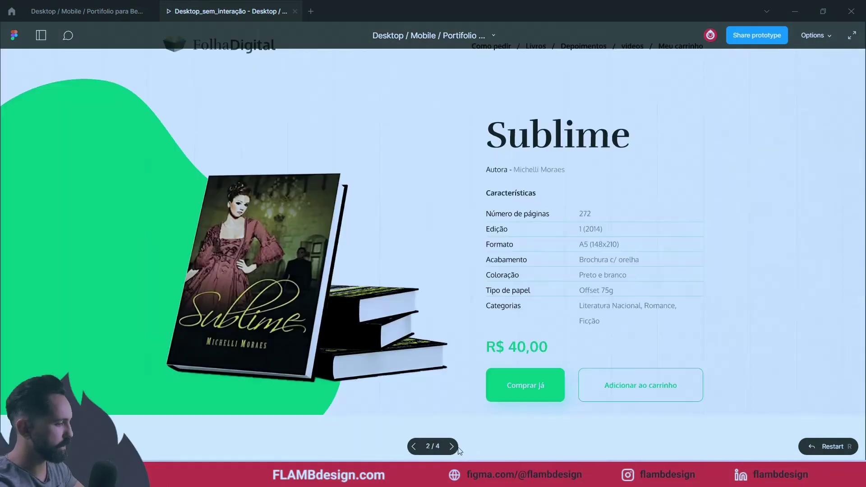
{"action": "key", "text": "Left"}
{"action": "key", "text": "Left"}
{"action": "key", "text": "Right"}
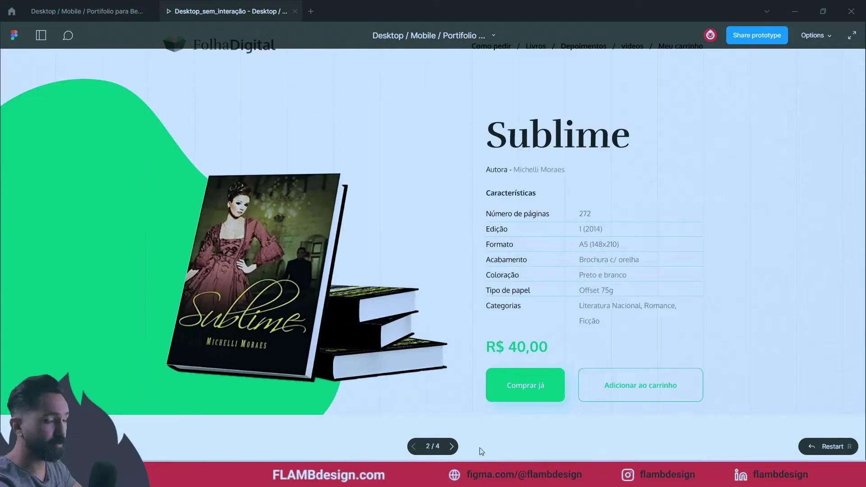
{"action": "key", "text": "Right"}
{"action": "key", "text": "Right"}
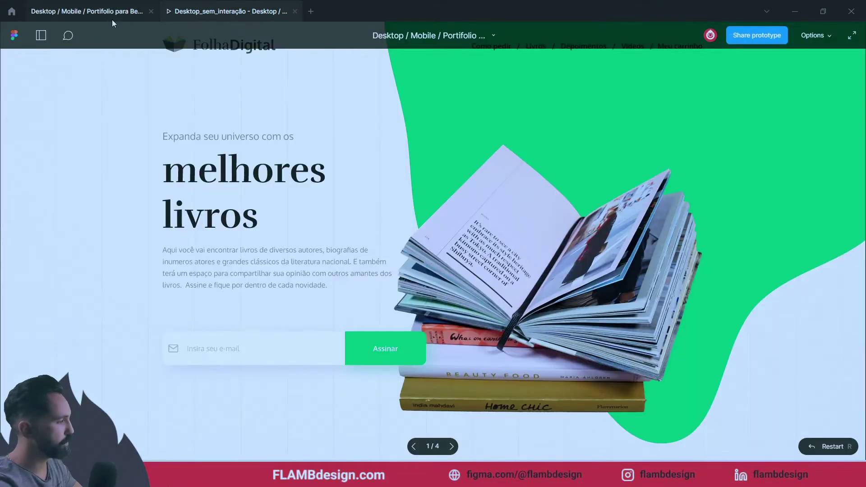
- Replay Home to the Sublime page and back, then return to the design editor
{"action": "left_click", "coordinate": [112, 18]}
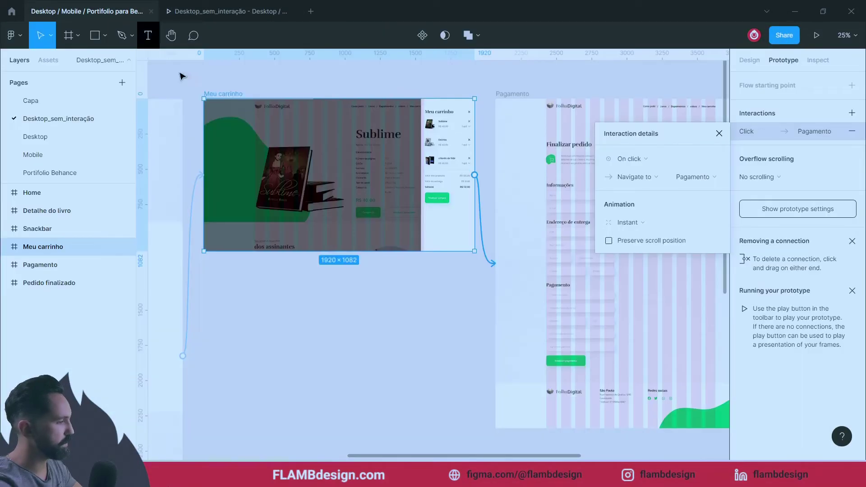
{"action": "left_click", "coordinate": [275, 16]}
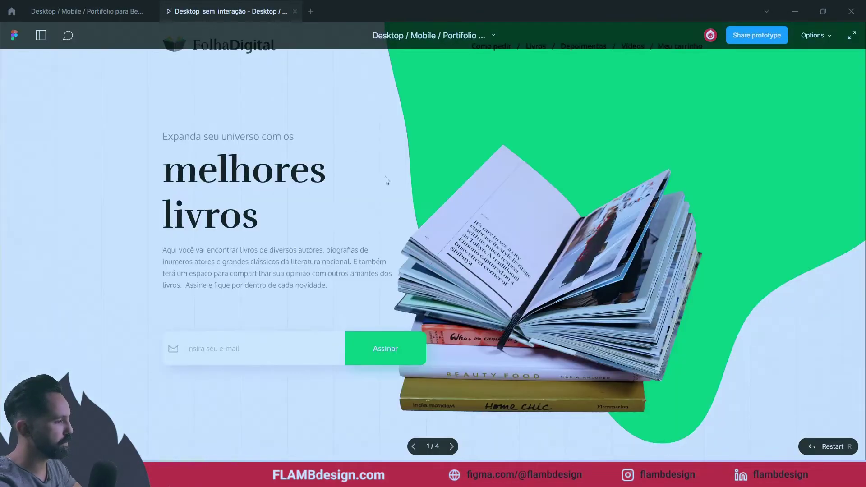
{"action": "left_click", "coordinate": [450, 447]}
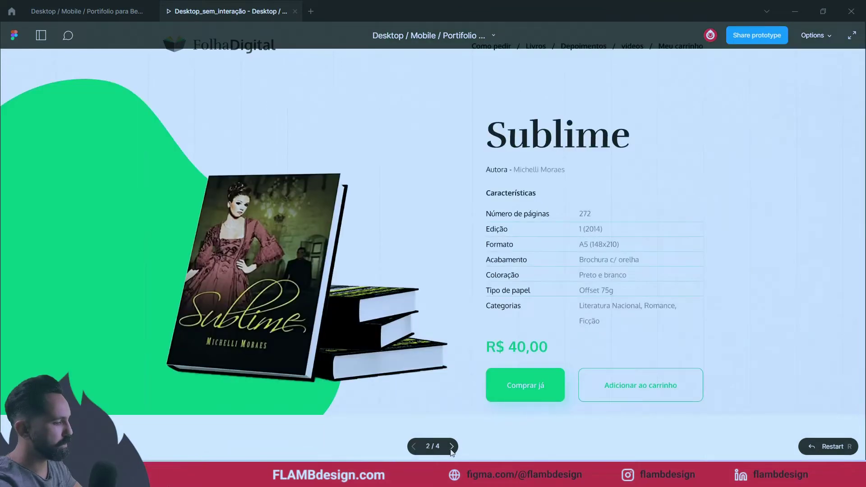
{"action": "left_click", "coordinate": [413, 447]}
{"action": "left_click", "coordinate": [413, 448]}
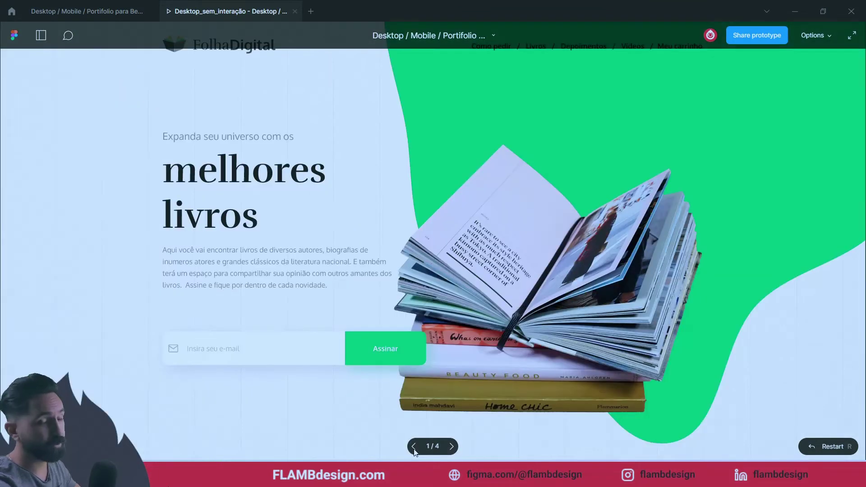
{"action": "left_click", "coordinate": [132, 13]}
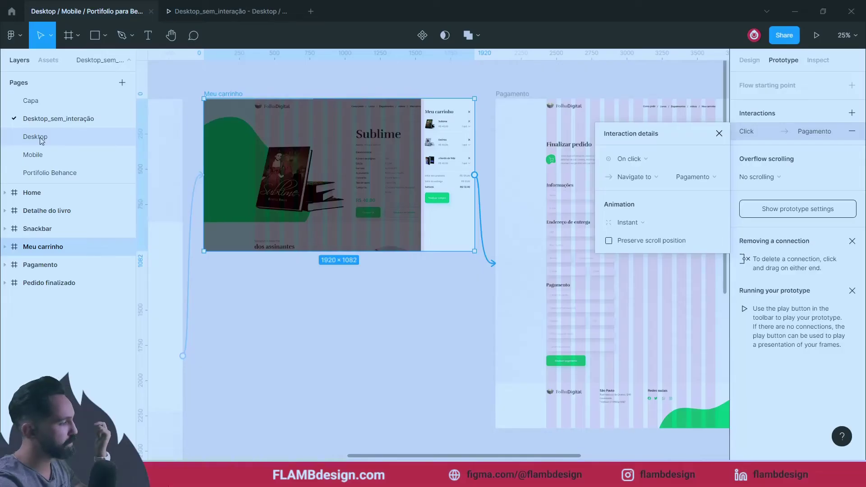
- On the Desktop page, recreate Flow 1 starting at Home and present it
{"action": "left_click", "coordinate": [42, 138]}
{"action": "scroll", "coordinate": [450, 111], "scroll_direction": "right", "scroll_amount": 2}
{"action": "scroll", "coordinate": [490, 117], "scroll_direction": "left", "scroll_amount": 2}
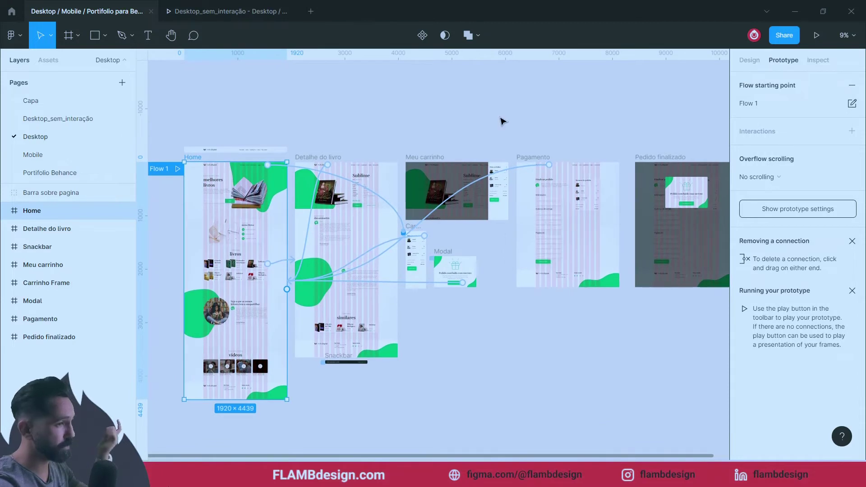
{"action": "left_click_drag", "start_coordinate": [367, 117], "coordinate": [542, 114]}
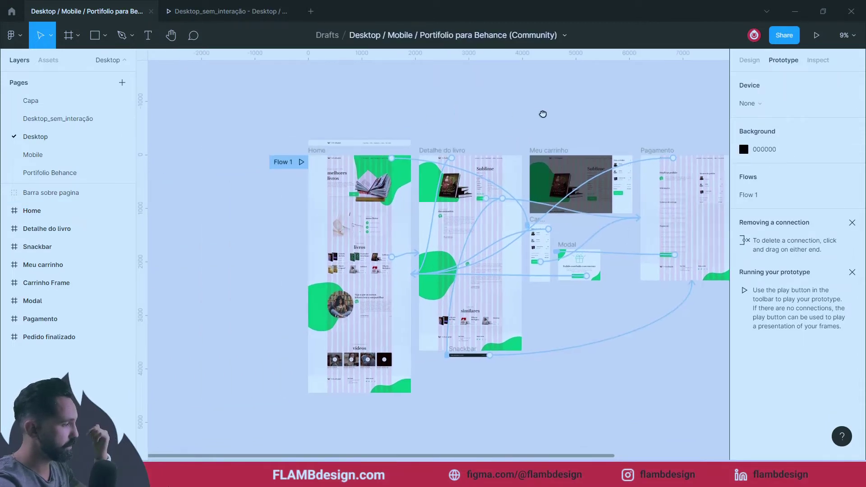
{"action": "left_click", "coordinate": [321, 153]}
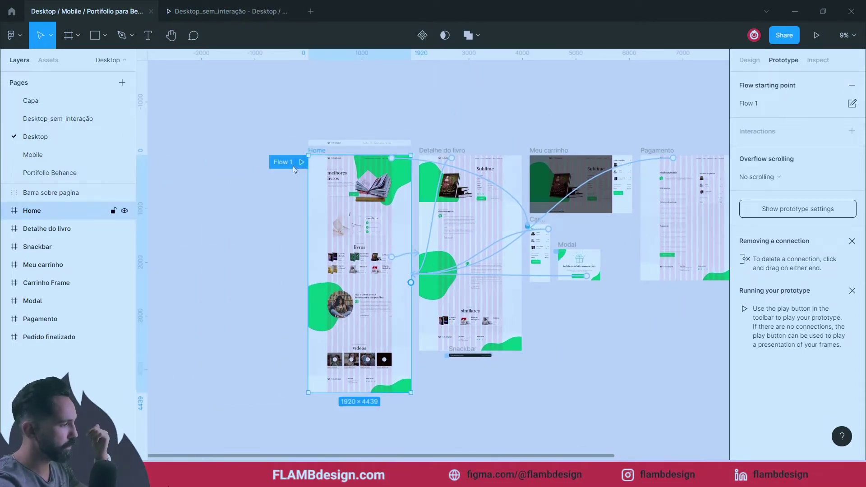
{"action": "left_click", "coordinate": [857, 88]}
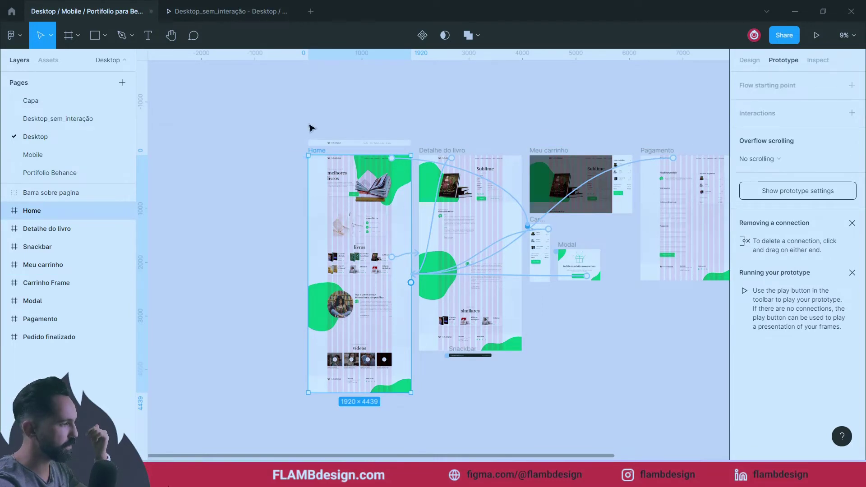
{"action": "left_click", "coordinate": [851, 85]}
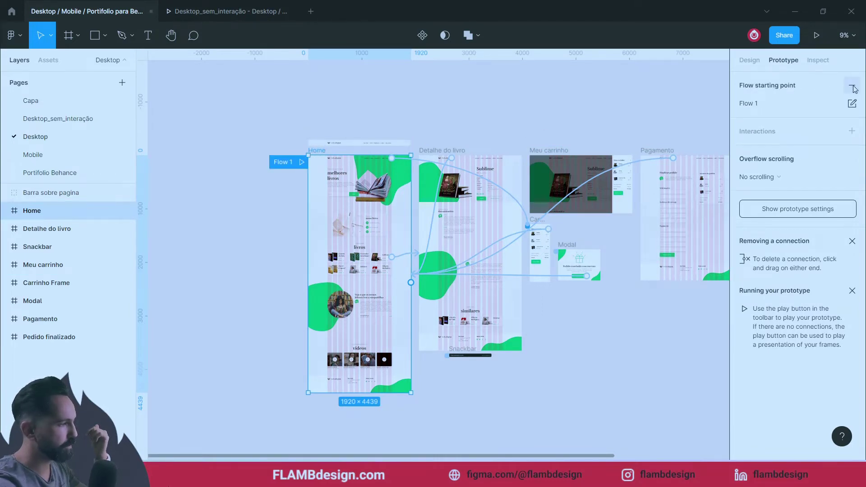
{"action": "left_click", "coordinate": [302, 161]}
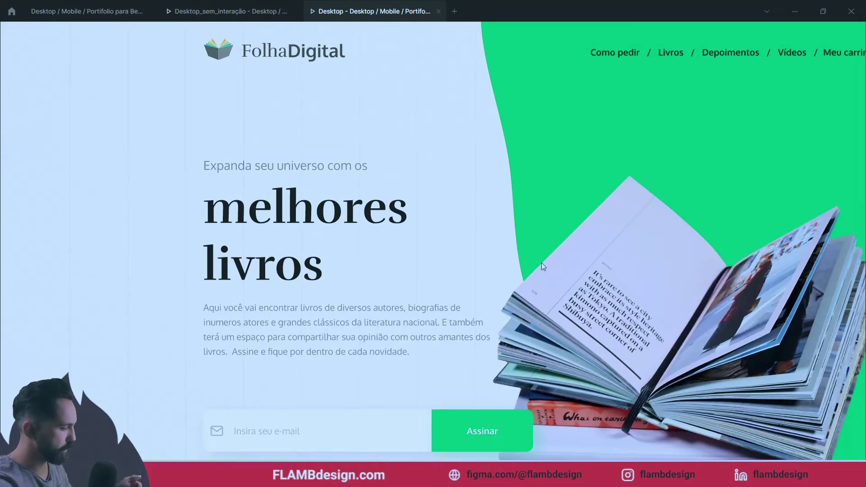
- Run the Desktop prototype from Home through the Meu carrinho panel to the Finalizar pedido checkout
{"action": "key", "text": "shift+1"}
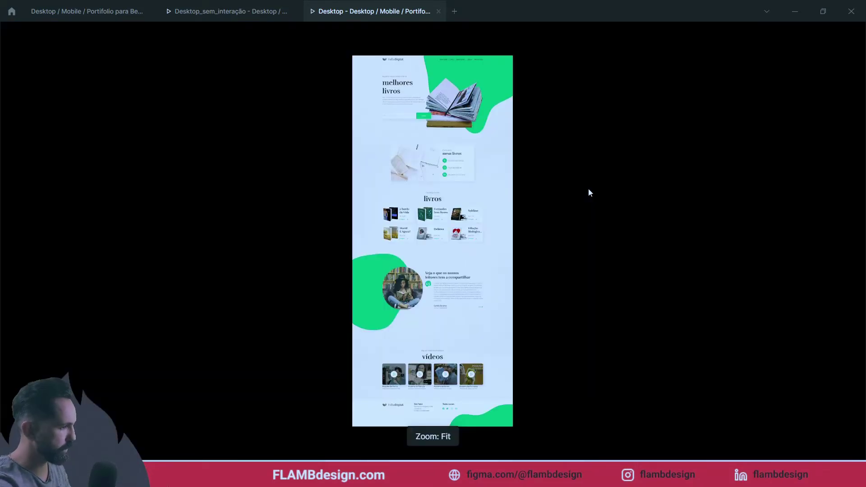
{"action": "key", "text": "shift+2"}
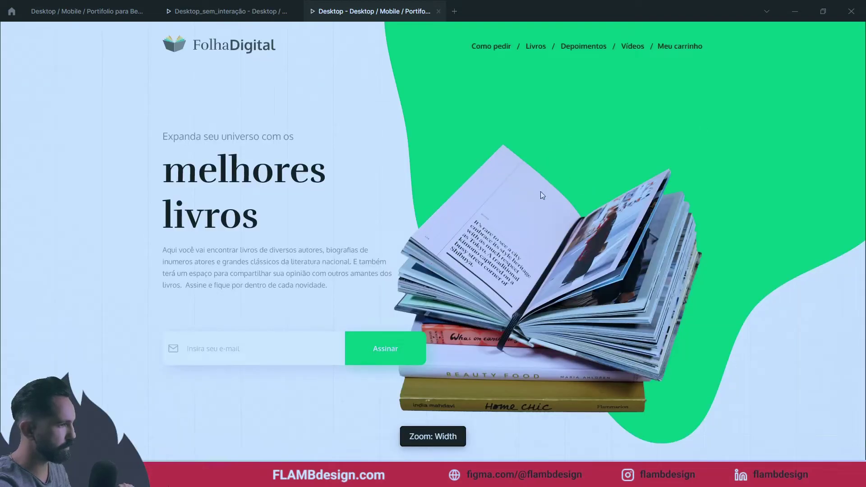
{"action": "left_click", "coordinate": [688, 50]}
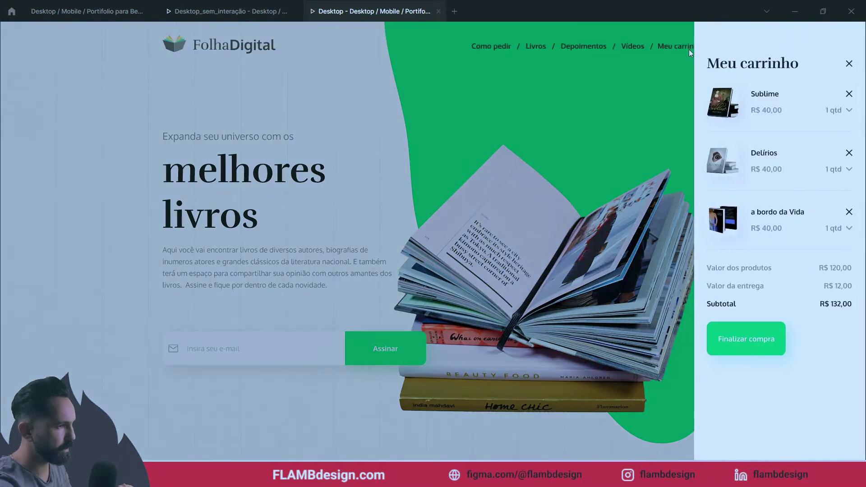
{"action": "left_click", "coordinate": [748, 344]}
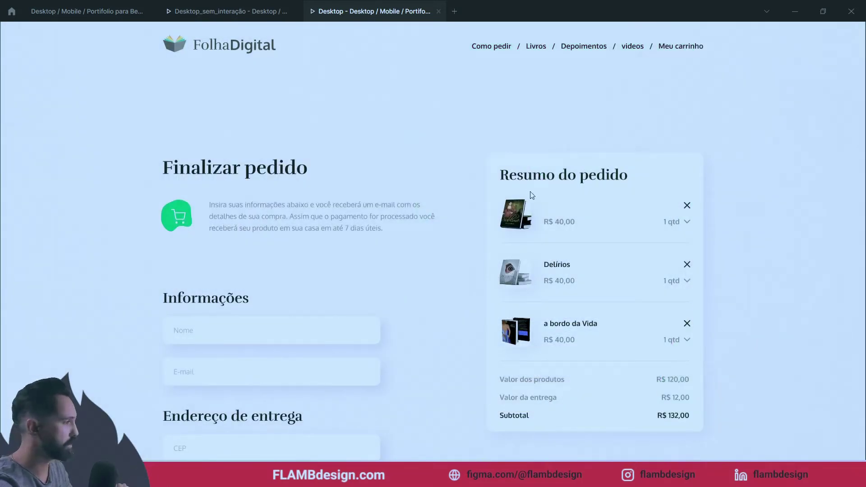
{"action": "left_click", "coordinate": [117, 18]}
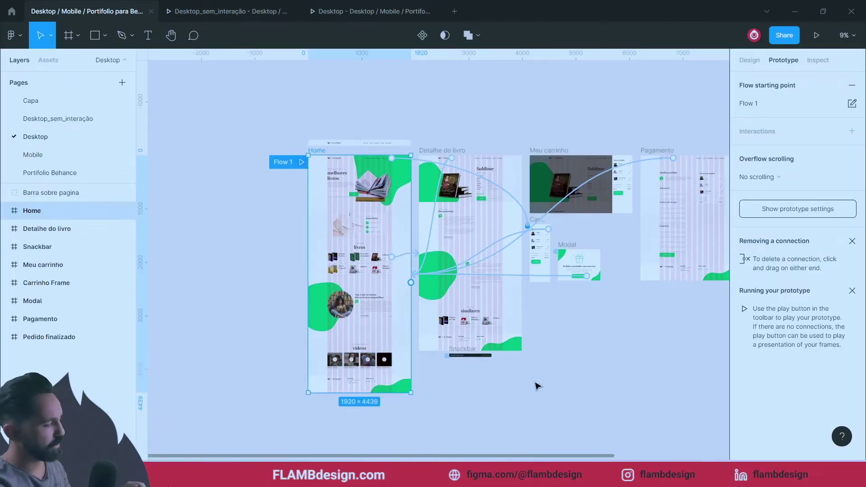
- Zoom into the checkout frames and select the Pagamento frame
{"action": "left_click", "coordinate": [566, 368]}
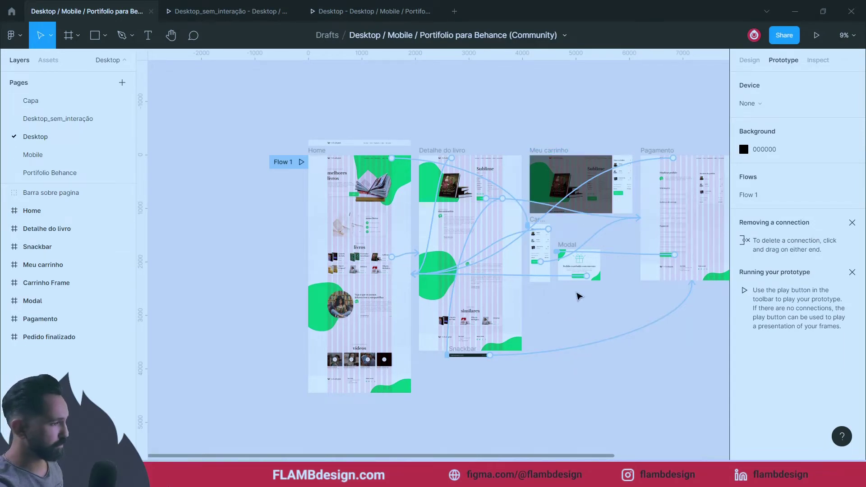
{"action": "scroll", "coordinate": [580, 330], "scroll_direction": "right", "scroll_amount": 3}
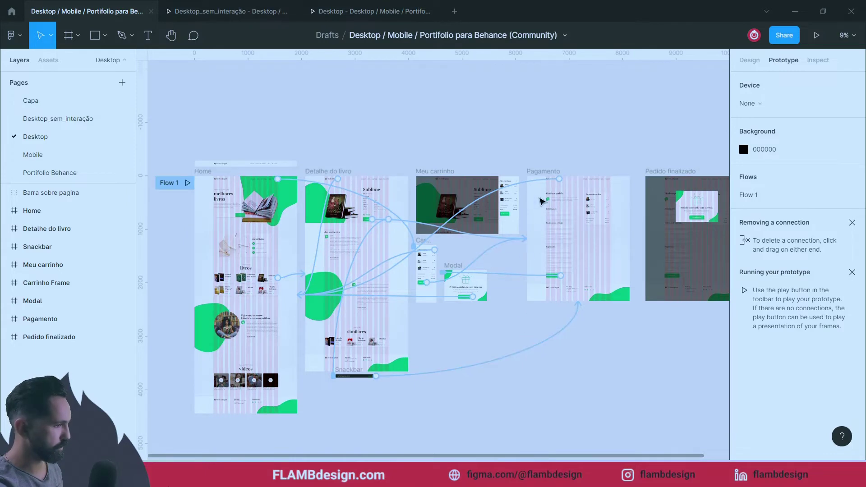
{"action": "left_click", "coordinate": [562, 168]}
{"action": "left_click", "coordinate": [551, 181]}
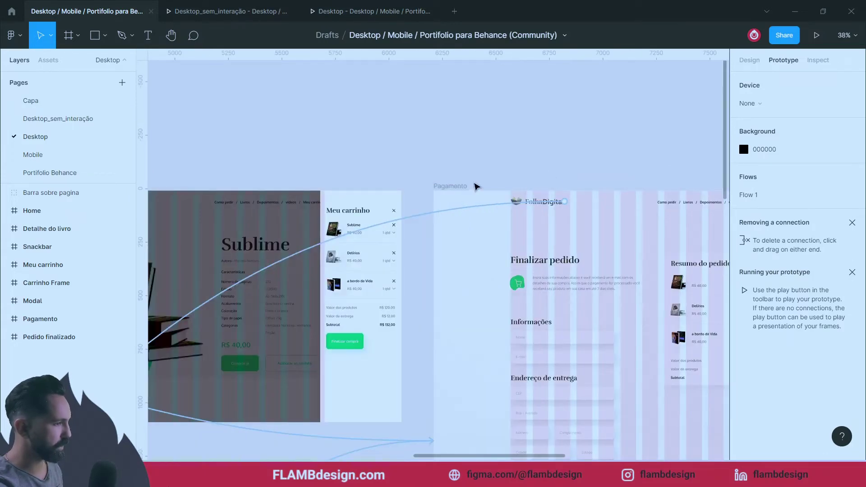
{"action": "left_click", "coordinate": [459, 186]}
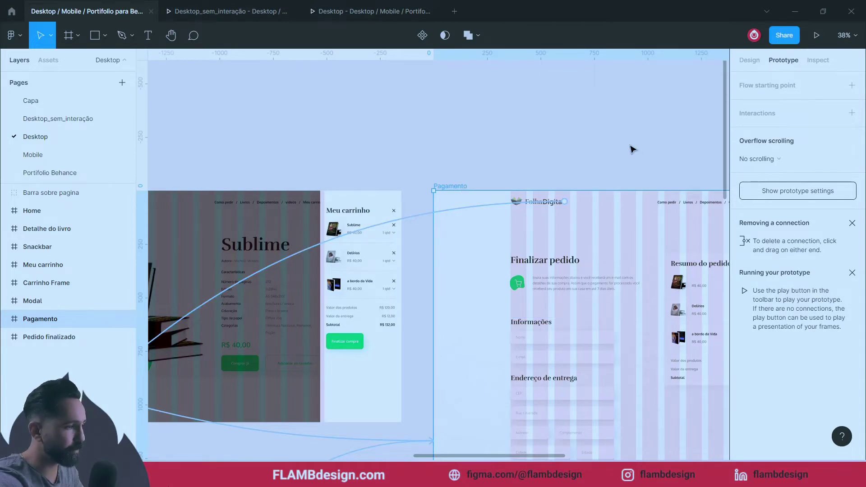
{"action": "scroll", "coordinate": [629, 145], "scroll_direction": "right", "scroll_amount": 5}
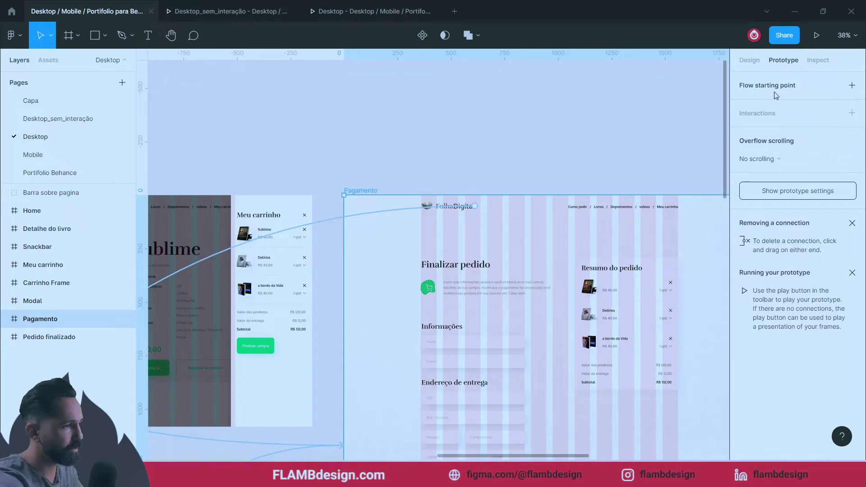
- Make Pagamento a new flow starting point named 'duvida pagamento' and view the prototype
{"action": "left_click", "coordinate": [852, 87]}
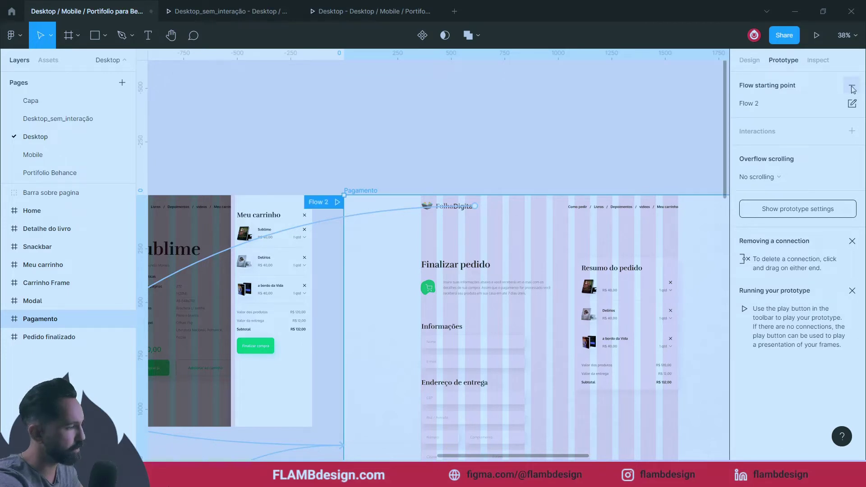
{"action": "double_click", "coordinate": [758, 105]}
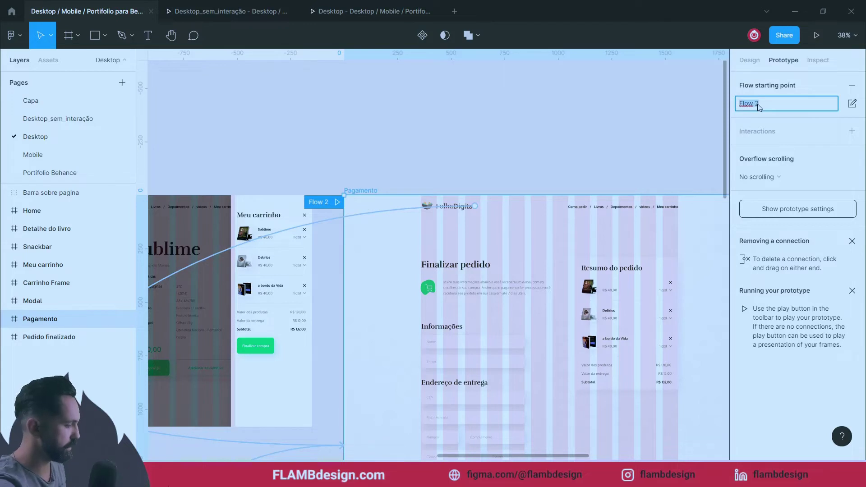
{"action": "type", "text": "duvida pagamento"}
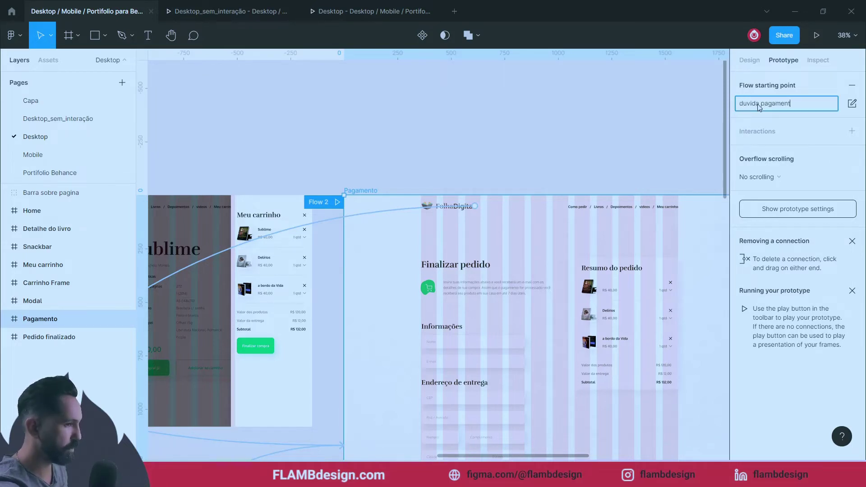
{"action": "left_click", "coordinate": [606, 145]}
{"action": "left_click", "coordinate": [371, 12]}
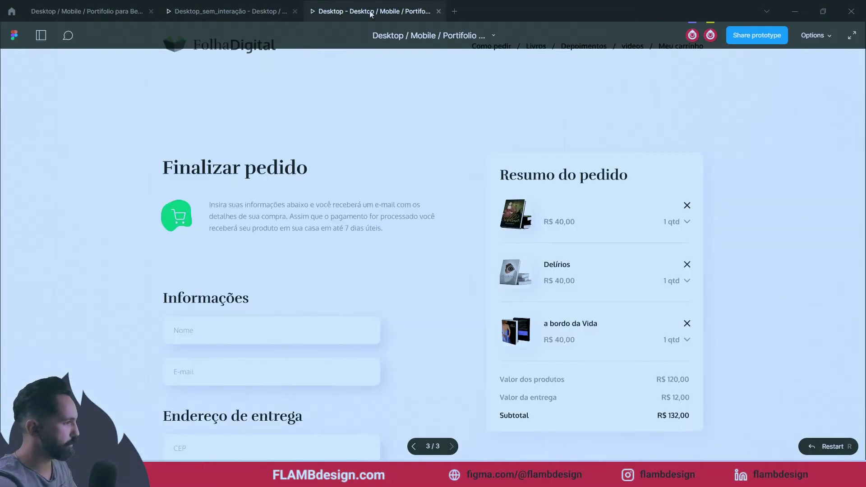
- Switch between Flow 1 and duvida pagamento in the prototype's Flows list, then return to the editor
{"action": "left_click", "coordinate": [44, 35]}
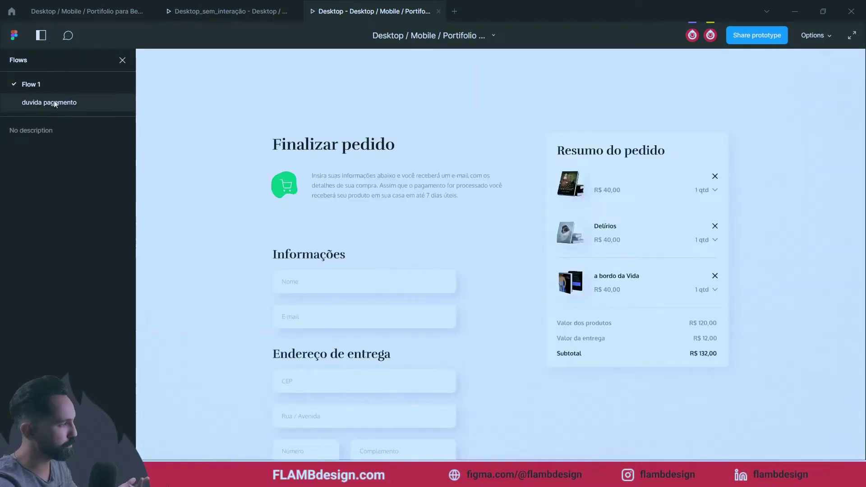
{"action": "left_click", "coordinate": [53, 102]}
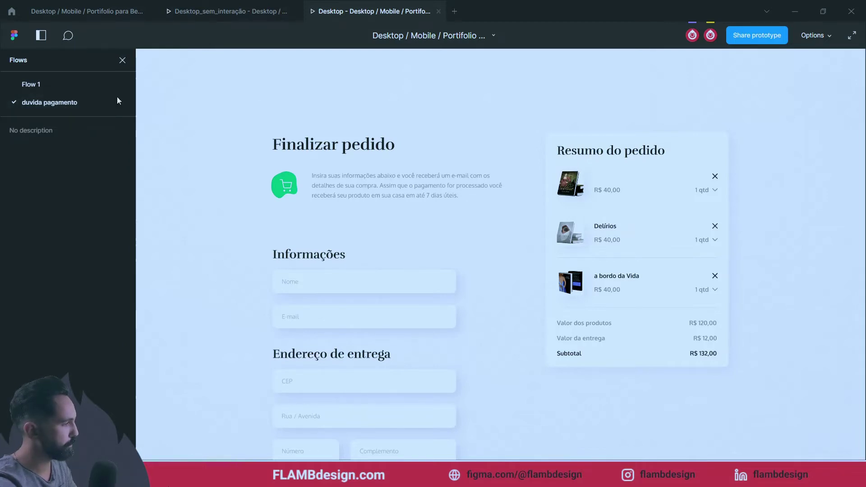
{"action": "left_click", "coordinate": [53, 83]}
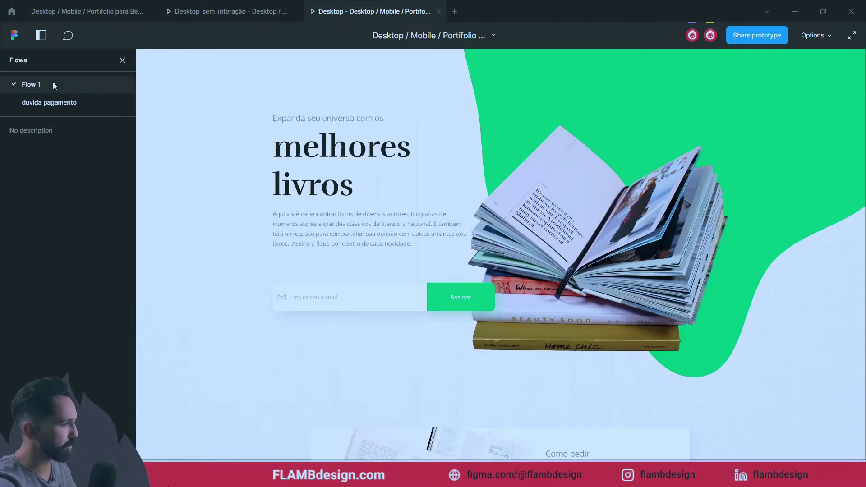
{"action": "left_click", "coordinate": [40, 104]}
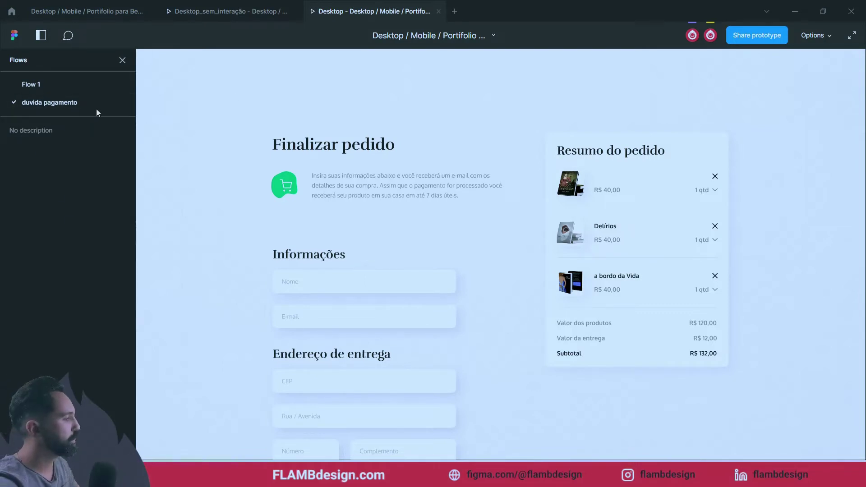
{"action": "left_click", "coordinate": [129, 14]}
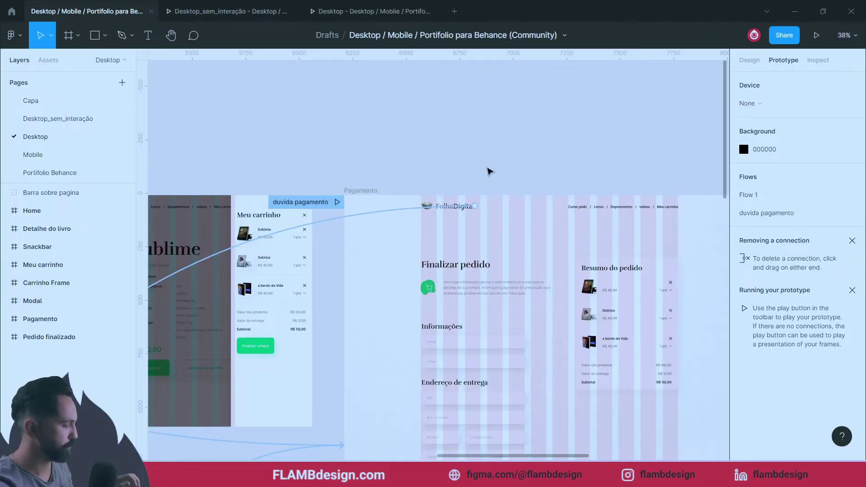
- Switch to the Mobile page and zoom out to see all its mobile frames
{"action": "key", "text": "minus"}
{"action": "key", "text": "minus"}
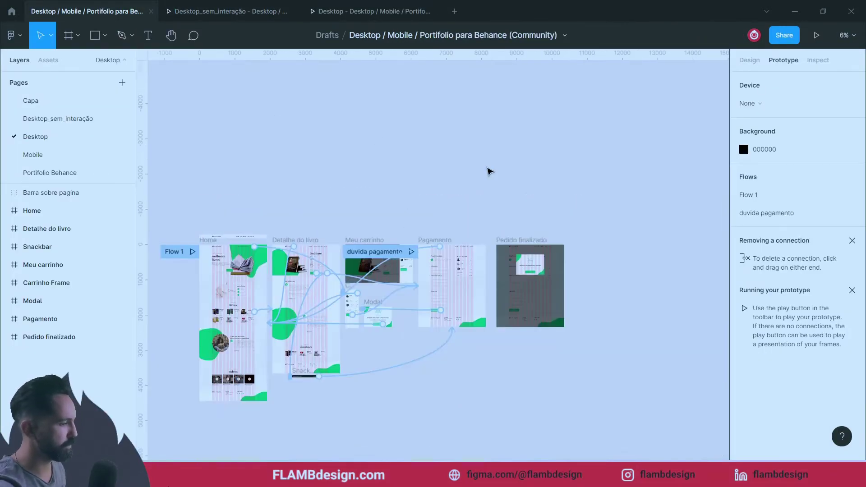
{"action": "left_click_drag", "start_coordinate": [489, 172], "coordinate": [540, 148]}
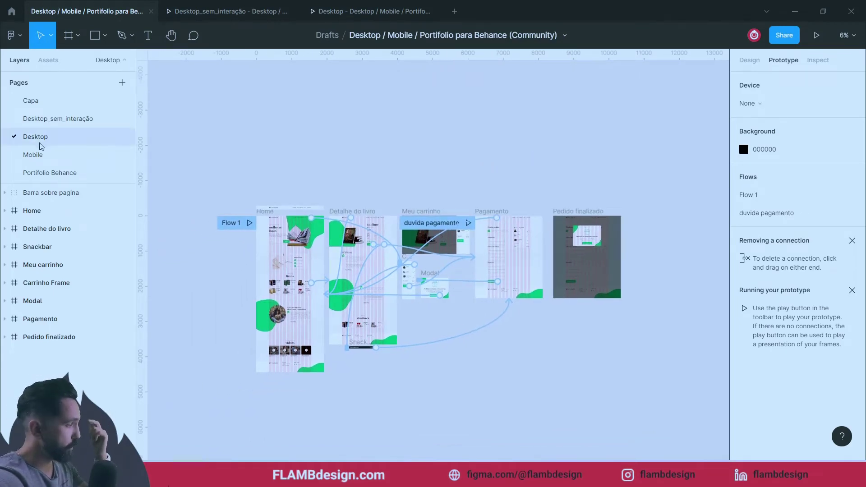
{"action": "left_click", "coordinate": [33, 156]}
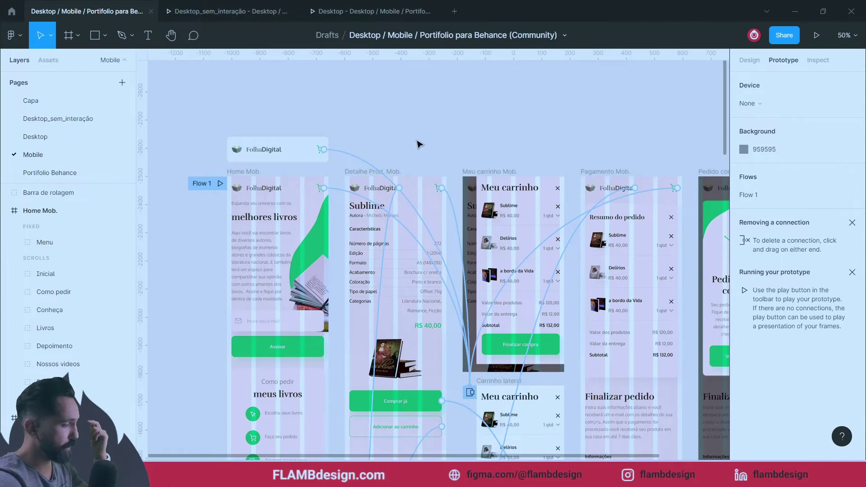
{"action": "key", "text": "minus"}
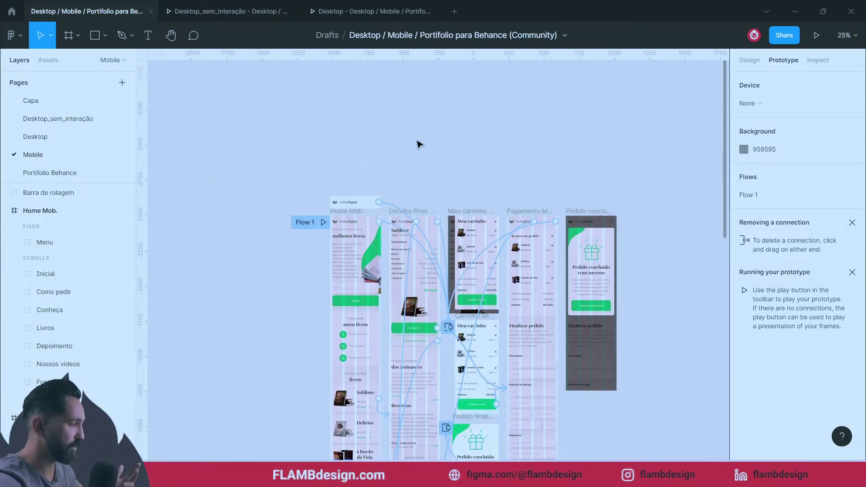
{"action": "scroll", "coordinate": [417, 143], "scroll_direction": "down", "scroll_amount": 1}
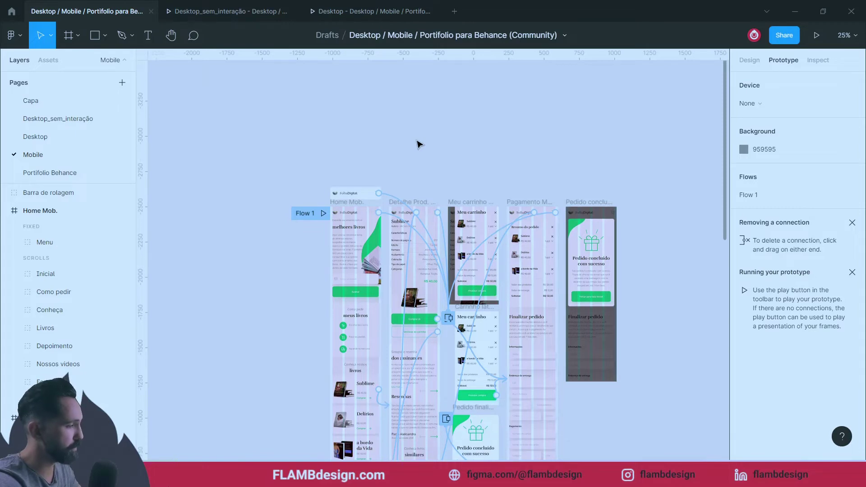
{"action": "scroll", "coordinate": [419, 141], "scroll_direction": "down", "scroll_amount": 2}
{"action": "scroll", "coordinate": [392, 102], "scroll_direction": "down", "scroll_amount": 1}
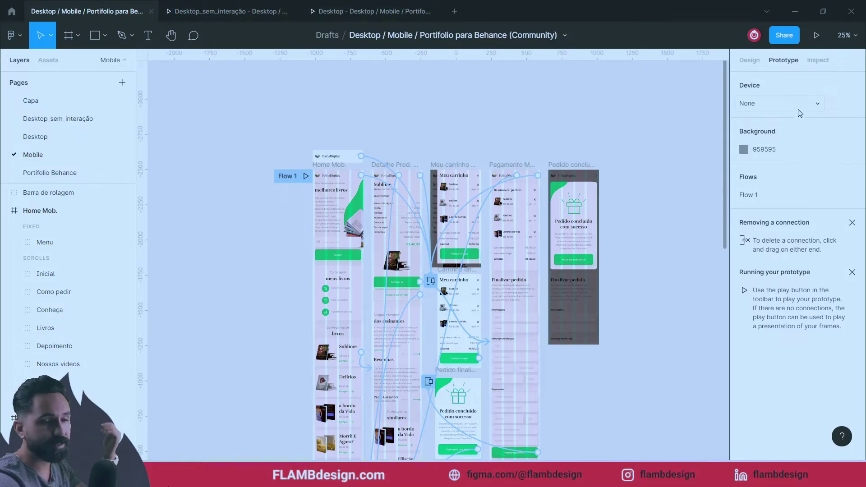
- Peek at the prototype preview, return, and launch the Mobile page's Flow 1 prototype
{"action": "left_click", "coordinate": [350, 18]}
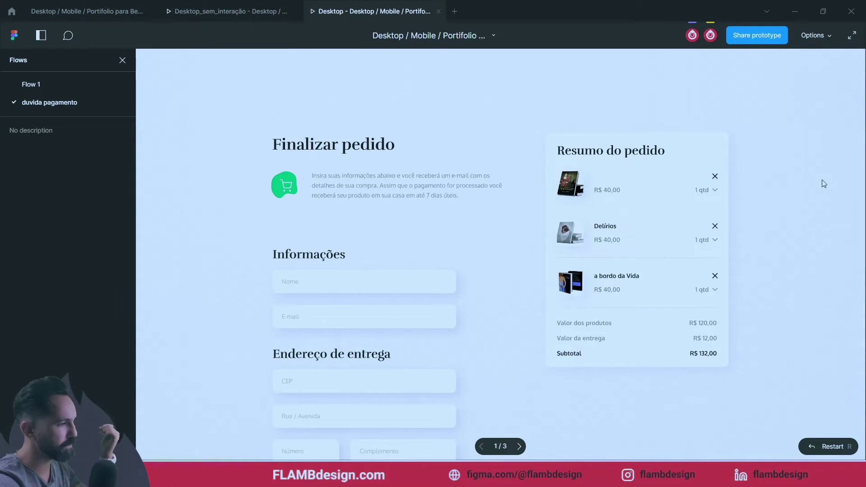
{"action": "left_click", "coordinate": [94, 15]}
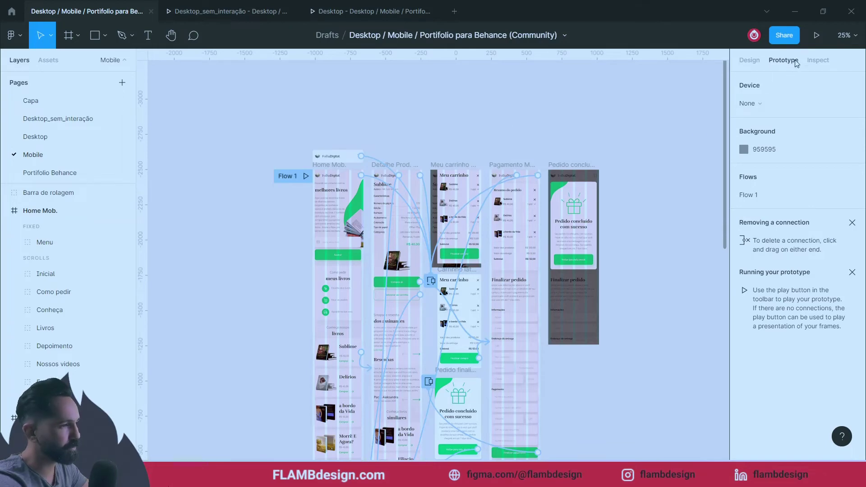
{"action": "left_click", "coordinate": [306, 177]}
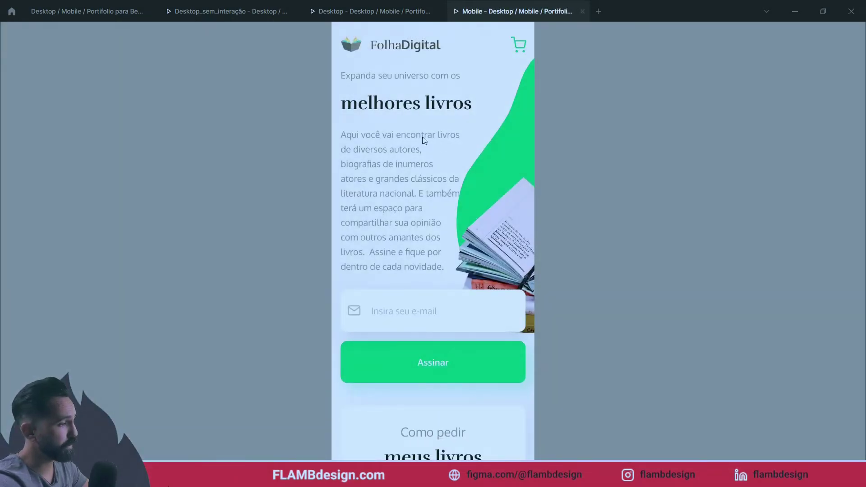
- Scroll the mobile prototype through the book listings and back to the top, then return to the editor
{"action": "scroll", "coordinate": [423, 140], "scroll_direction": "down", "scroll_amount": 2}
{"action": "scroll", "coordinate": [405, 148], "scroll_direction": "down", "scroll_amount": 6}
{"action": "scroll", "coordinate": [443, 156], "scroll_direction": "down", "scroll_amount": 7}
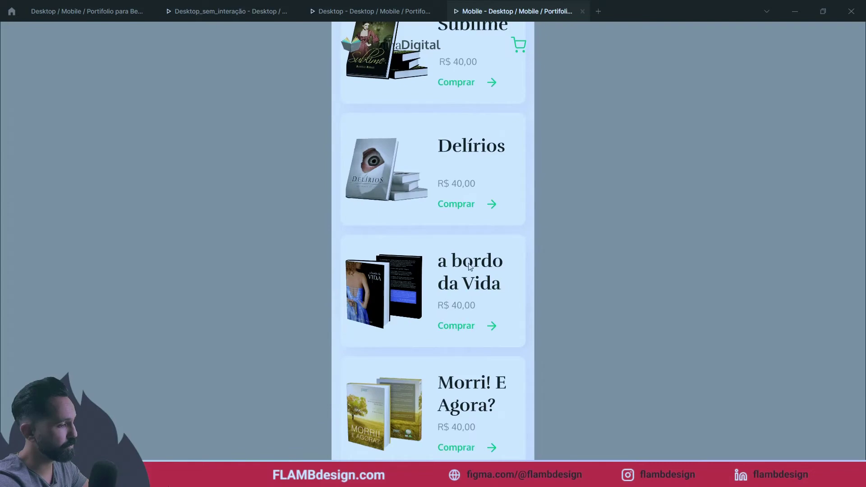
{"action": "scroll", "coordinate": [469, 266], "scroll_direction": "down", "scroll_amount": 5}
{"action": "scroll", "coordinate": [469, 266], "scroll_direction": "down", "scroll_amount": 5}
{"action": "scroll", "coordinate": [469, 266], "scroll_direction": "up", "scroll_amount": 9}
{"action": "scroll", "coordinate": [469, 267], "scroll_direction": "up", "scroll_amount": 6}
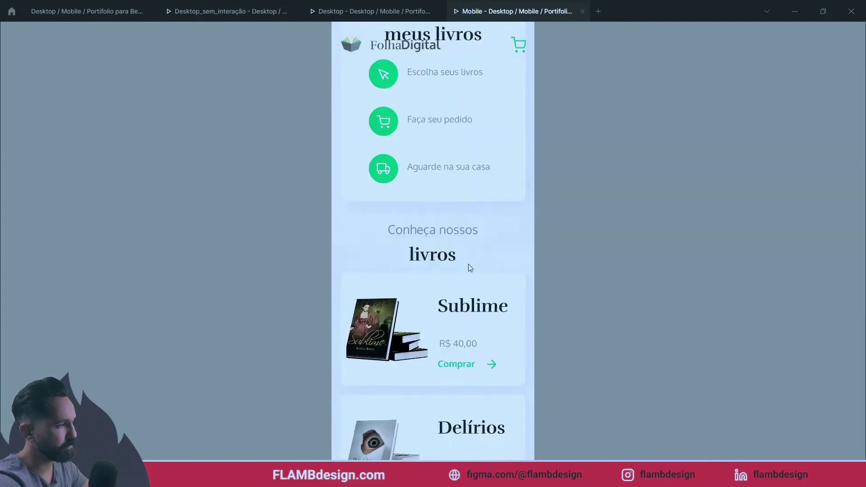
{"action": "scroll", "coordinate": [468, 266], "scroll_direction": "up", "scroll_amount": 6}
{"action": "scroll", "coordinate": [470, 268], "scroll_direction": "down", "scroll_amount": 5}
{"action": "scroll", "coordinate": [471, 289], "scroll_direction": "up", "scroll_amount": 5}
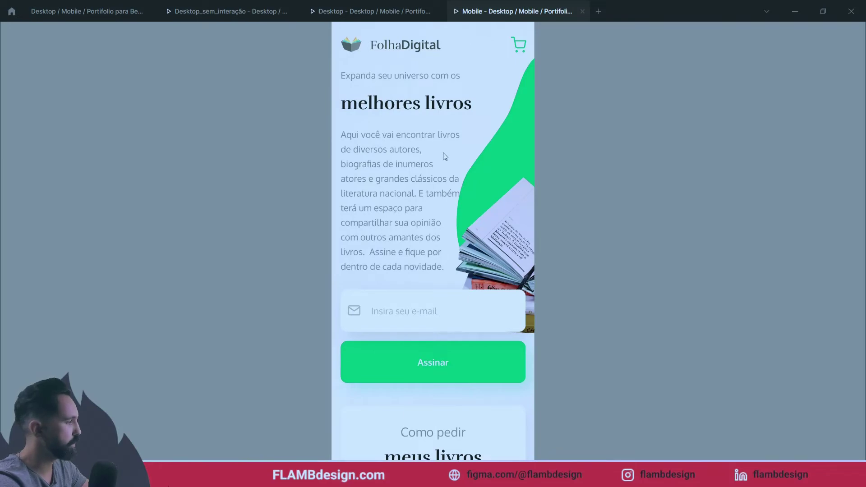
{"action": "left_click", "coordinate": [116, 13]}
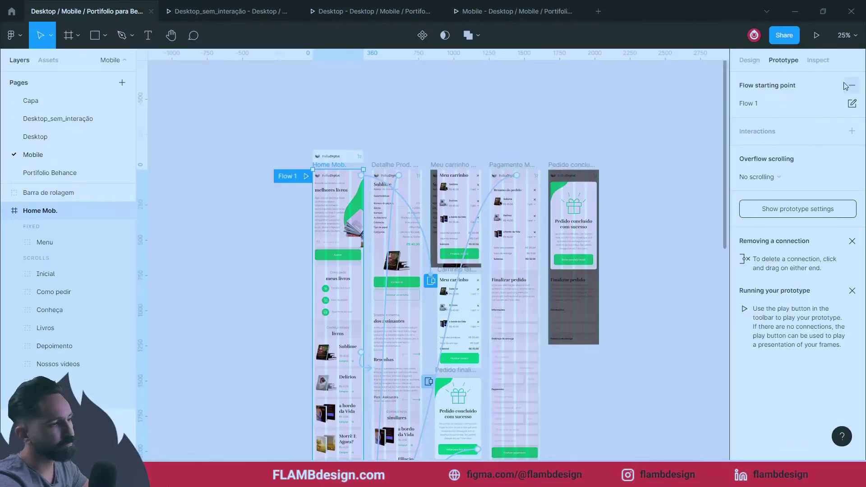
- Deselect the frame and browse the prototype device presets without choosing one
{"action": "left_click", "coordinate": [820, 211]}
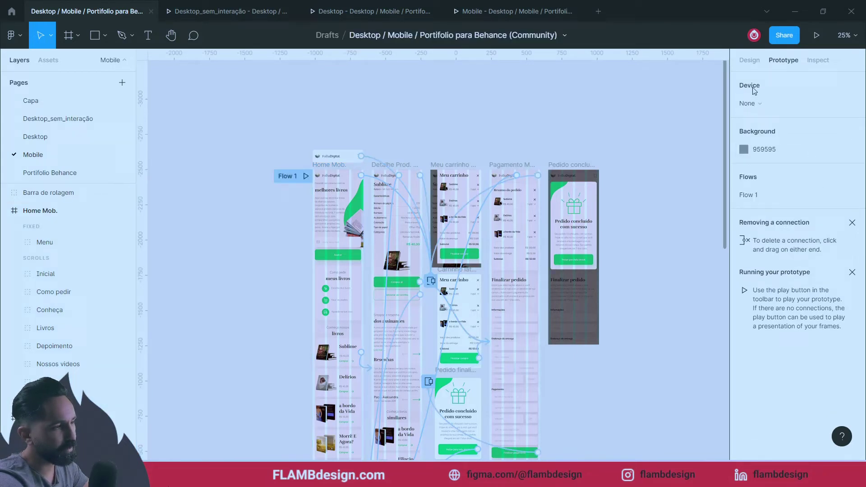
{"action": "left_click", "coordinate": [779, 112]}
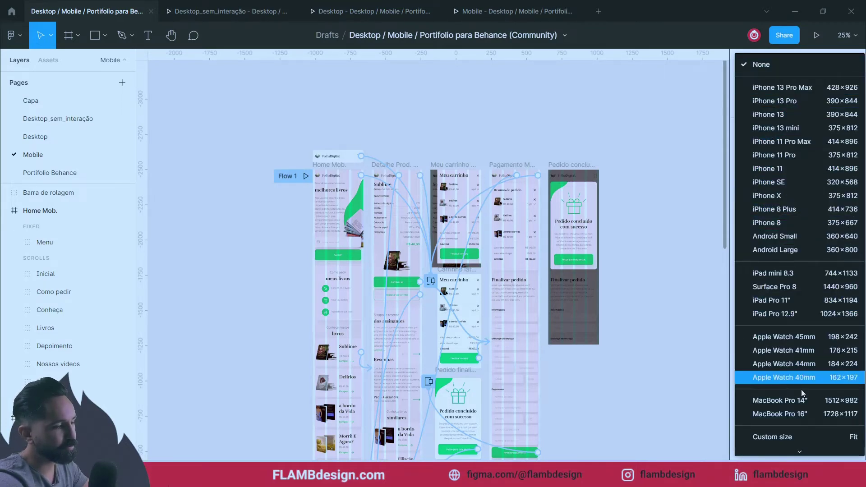
{"action": "scroll", "coordinate": [803, 393], "scroll_direction": "down", "scroll_amount": 1}
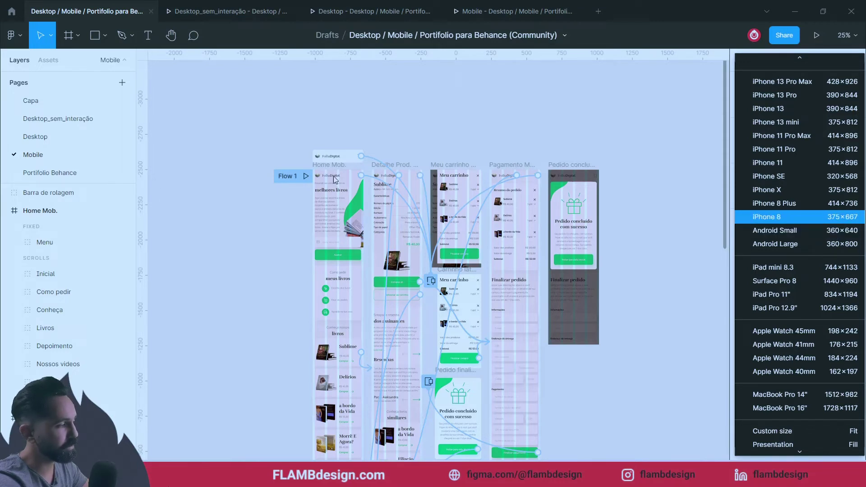
{"action": "key", "text": "Down"}
{"action": "key", "text": "Down"}
{"action": "key", "text": "Up"}
{"action": "key", "text": "Up"}
{"action": "key", "text": "Up"}
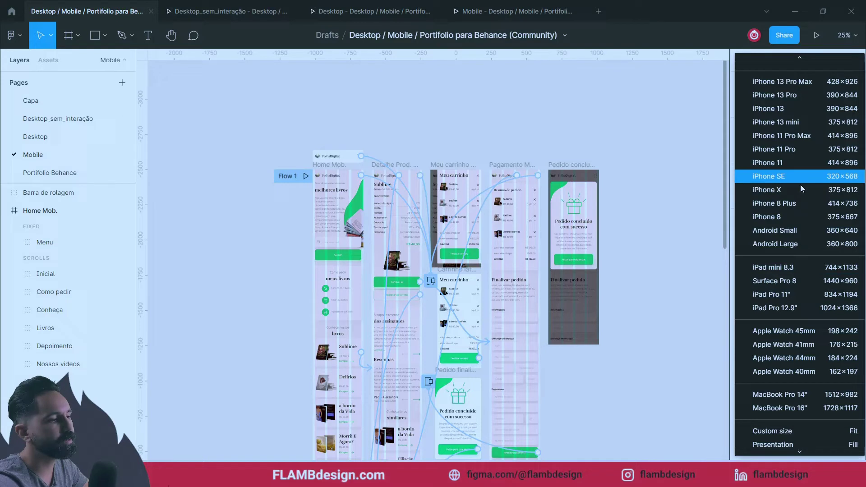
{"action": "key", "text": "Escape"}
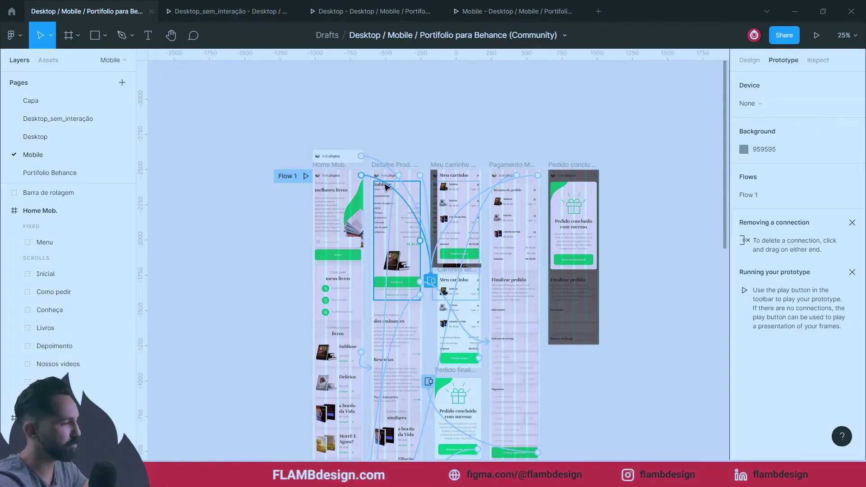
- Set the prototype preview device to Android Large and switch to the Mobile prototype presentation
{"action": "left_click", "coordinate": [329, 166]}
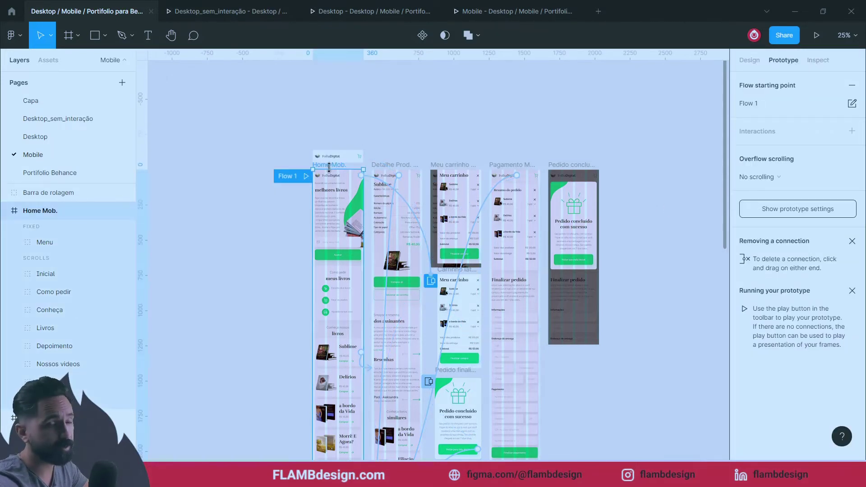
{"action": "left_click", "coordinate": [747, 65]}
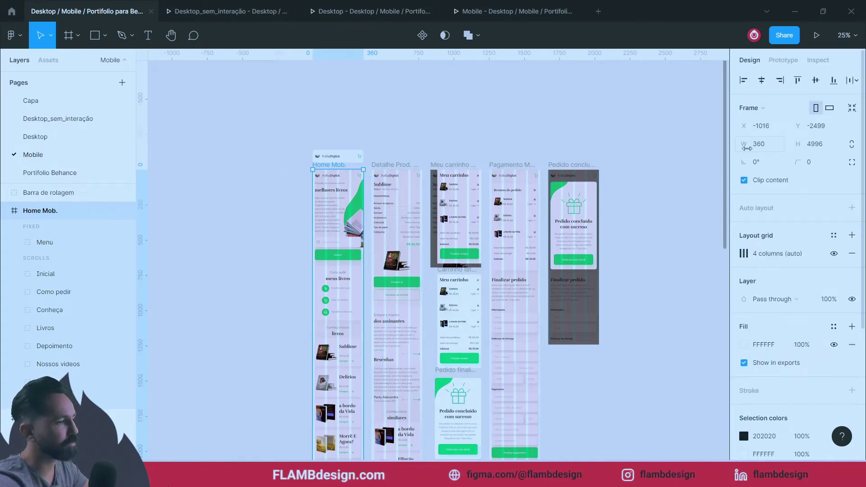
{"action": "left_click", "coordinate": [784, 61]}
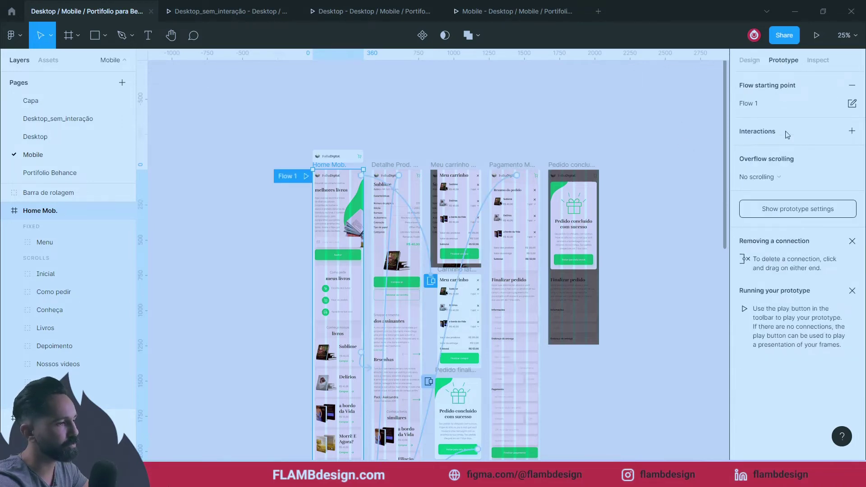
{"action": "left_click", "coordinate": [810, 209]}
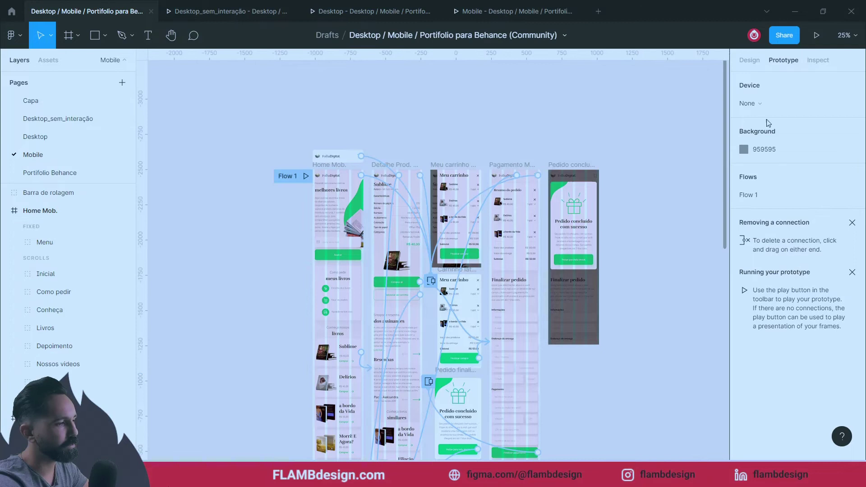
{"action": "left_click", "coordinate": [759, 104]}
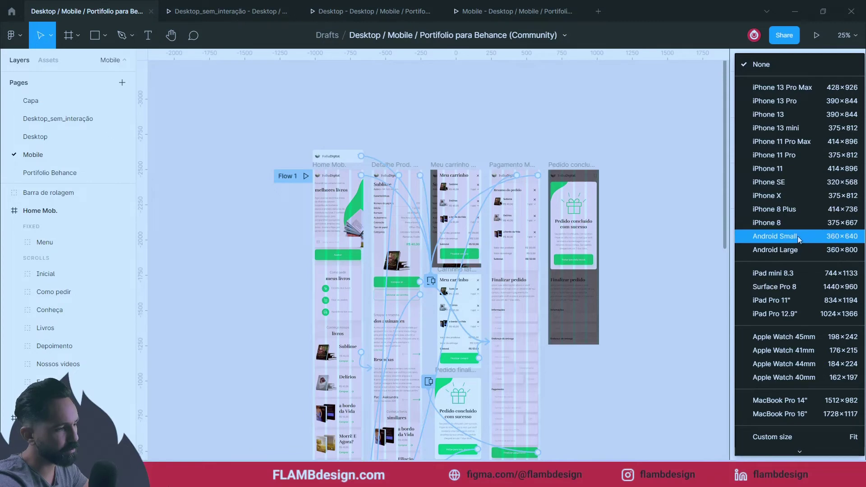
{"action": "left_click", "coordinate": [830, 256]}
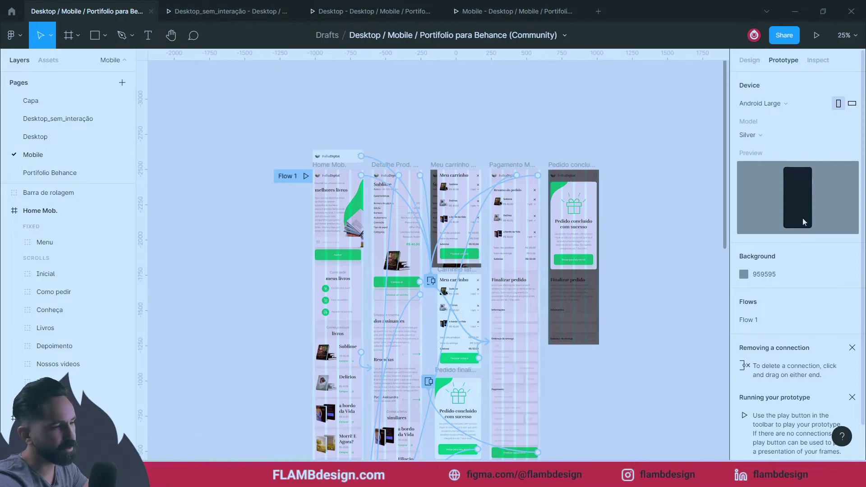
{"action": "left_click", "coordinate": [486, 15]}
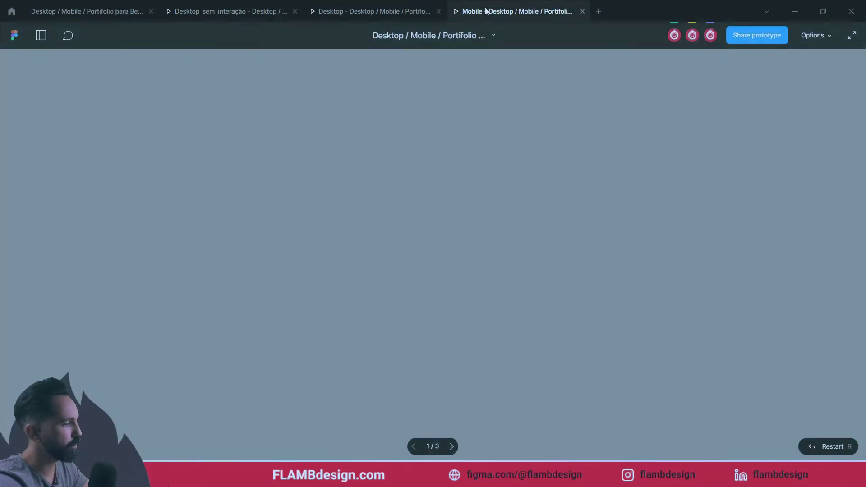
- Scroll up and down through the mobile prototype's home page
{"action": "scroll", "coordinate": [591, 324], "scroll_direction": "down", "scroll_amount": 3}
{"action": "scroll", "coordinate": [589, 310], "scroll_direction": "up", "scroll_amount": 3}
{"action": "scroll", "coordinate": [412, 280], "scroll_direction": "down", "scroll_amount": 2}
{"action": "scroll", "coordinate": [412, 275], "scroll_direction": "down", "scroll_amount": 3}
{"action": "scroll", "coordinate": [396, 280], "scroll_direction": "up", "scroll_amount": 3}
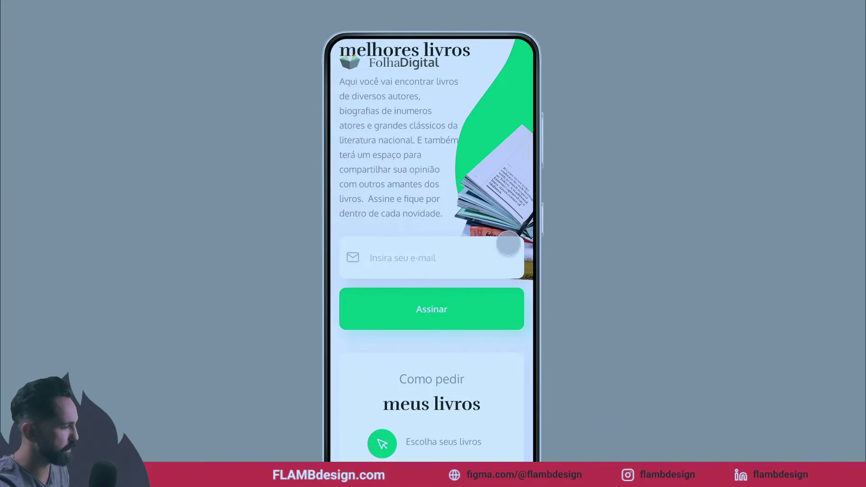
{"action": "scroll", "coordinate": [508, 243], "scroll_direction": "down", "scroll_amount": 2}
{"action": "scroll", "coordinate": [508, 243], "scroll_direction": "down", "scroll_amount": 2}
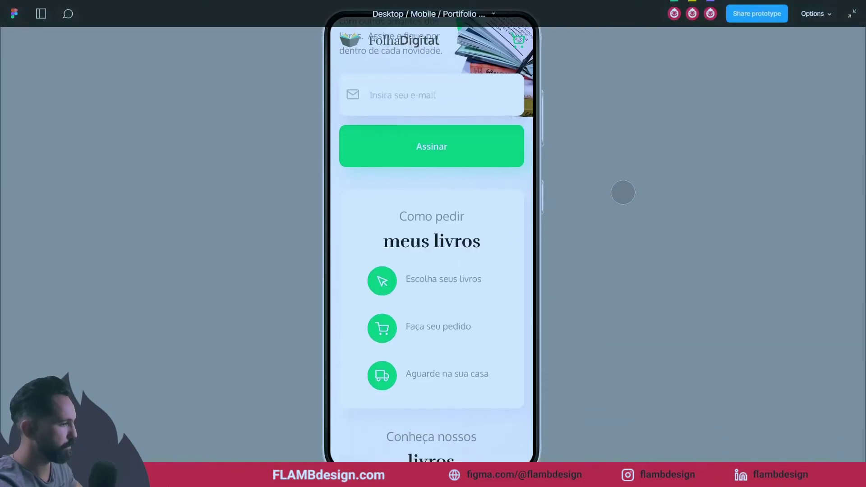
{"action": "scroll", "coordinate": [448, 222], "scroll_direction": "up", "scroll_amount": 2}
{"action": "scroll", "coordinate": [448, 222], "scroll_direction": "down", "scroll_amount": 10}
{"action": "scroll", "coordinate": [448, 223], "scroll_direction": "up", "scroll_amount": 10}
{"action": "scroll", "coordinate": [453, 234], "scroll_direction": "down", "scroll_amount": 8}
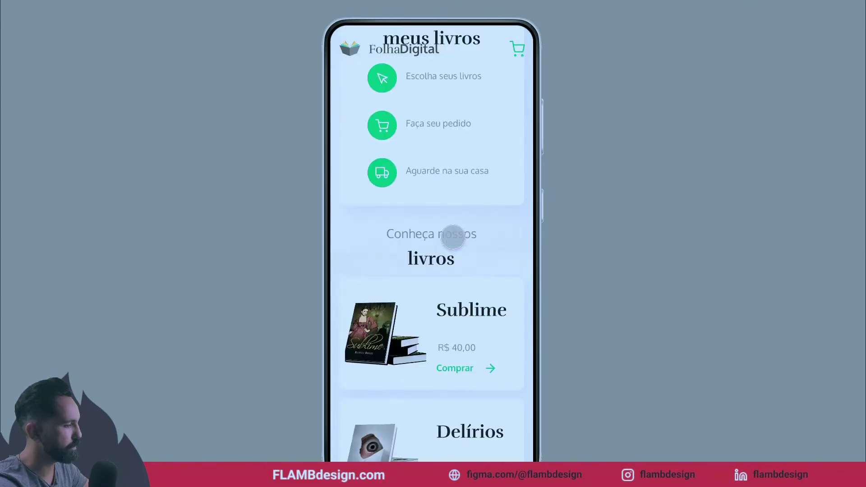
{"action": "scroll", "coordinate": [453, 233], "scroll_direction": "up", "scroll_amount": 12}
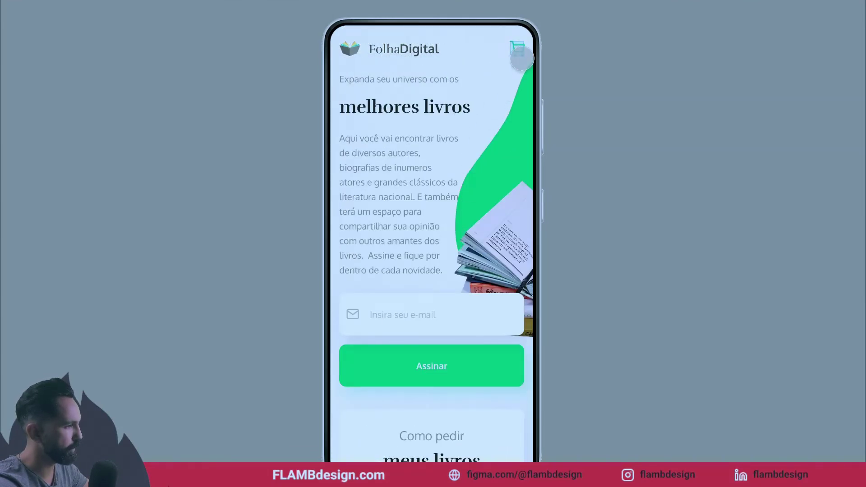
- Open the cart, proceed via Finalizar compra to Resumo do pedido, then return to the editor
{"action": "left_click", "coordinate": [517, 49]}
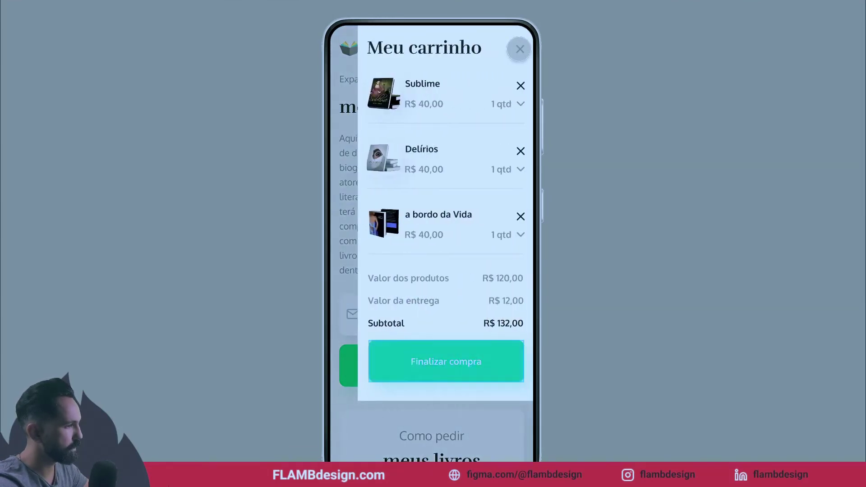
{"action": "left_click", "coordinate": [455, 375]}
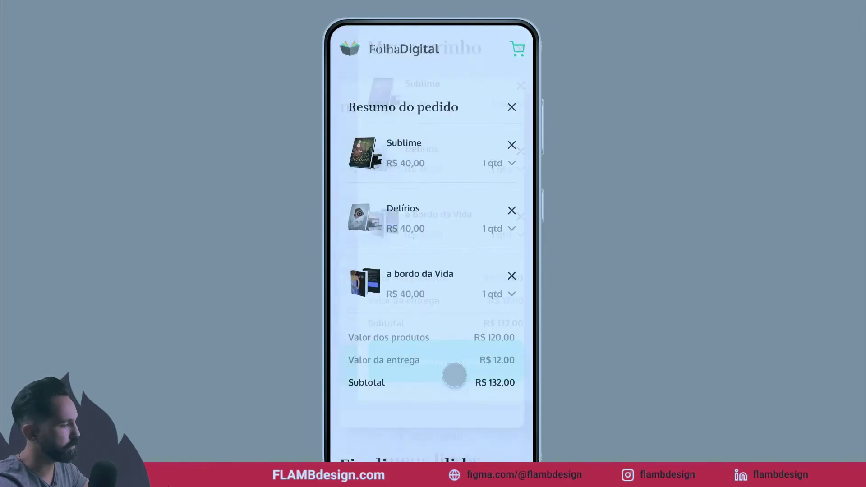
{"action": "left_click", "coordinate": [518, 49]}
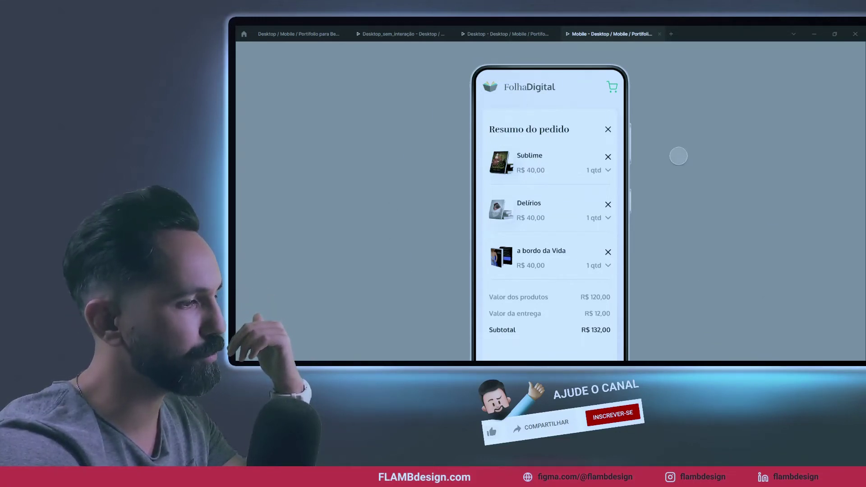
{"action": "left_click", "coordinate": [317, 36]}
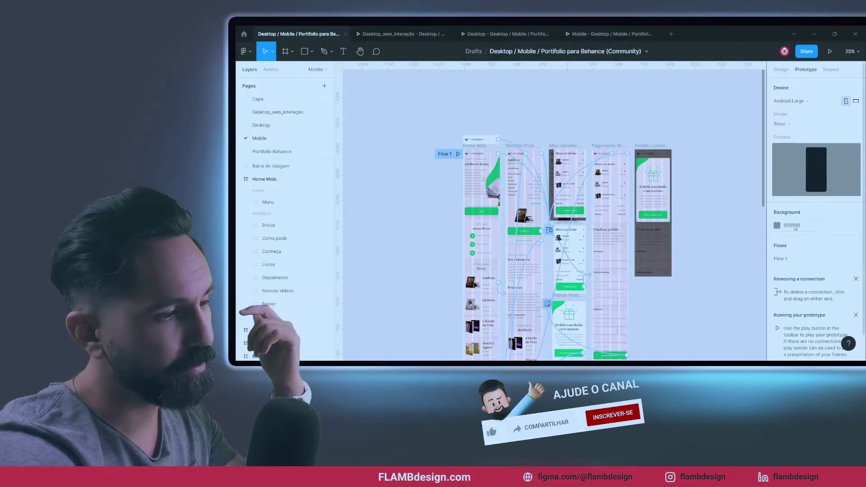
- Eyedrop the design's green #00D276 as the prototype background and view the result
{"action": "left_click", "coordinate": [776, 225]}
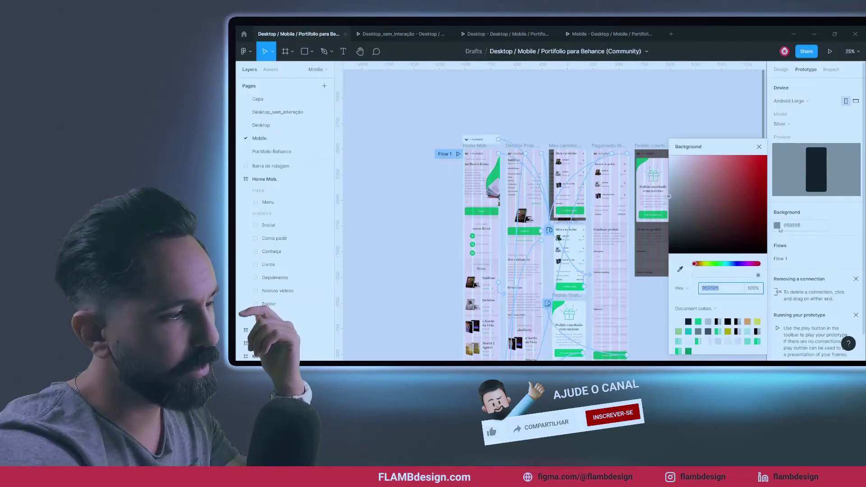
{"action": "left_click", "coordinate": [680, 269]}
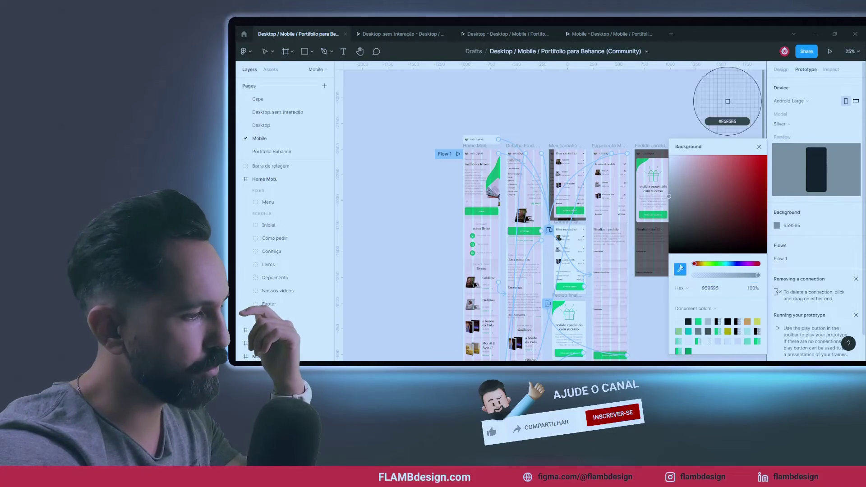
{"action": "left_click", "coordinate": [641, 162]}
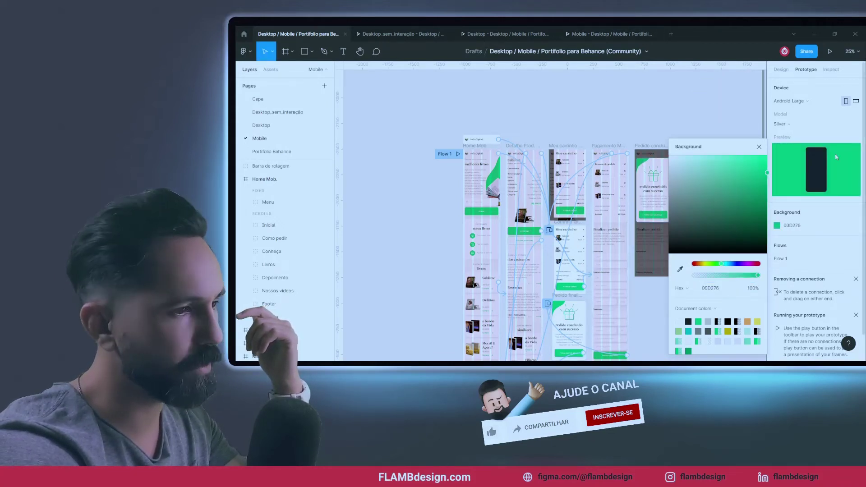
{"action": "left_click", "coordinate": [636, 39]}
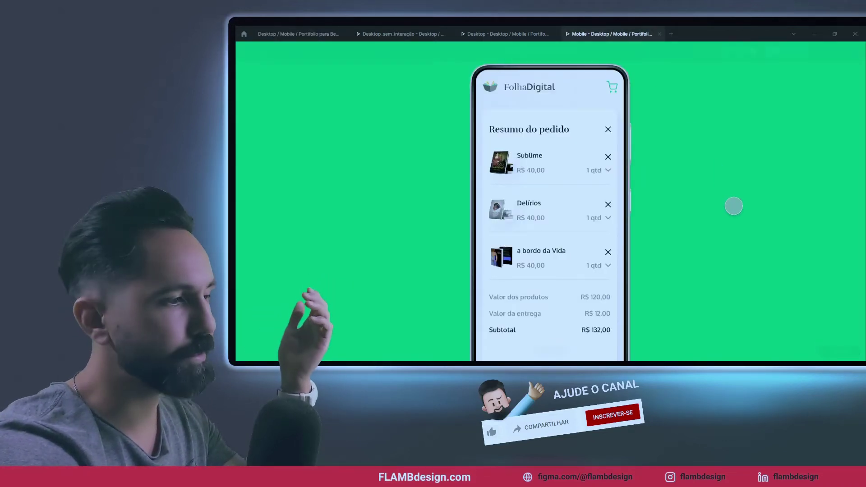
{"action": "scroll", "coordinate": [733, 206], "scroll_direction": "down", "scroll_amount": 2}
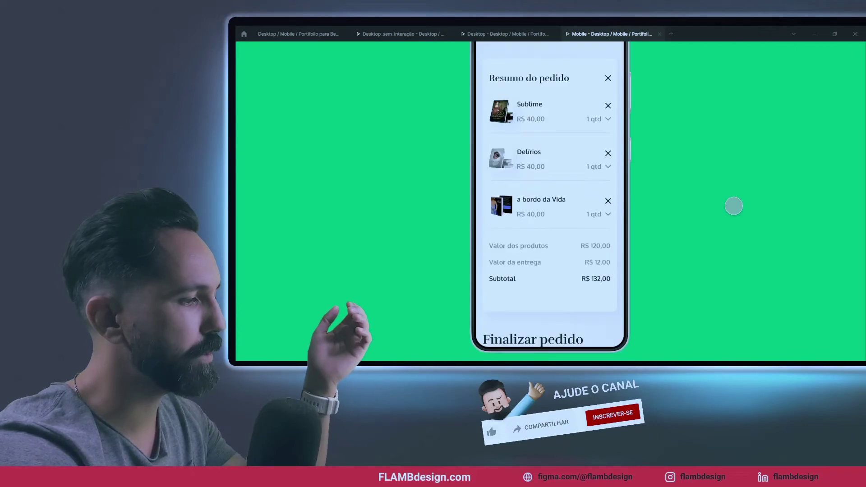
{"action": "scroll", "coordinate": [733, 206], "scroll_direction": "up", "scroll_amount": 2}
{"action": "left_click", "coordinate": [608, 88]}
{"action": "mouse_move", "coordinate": [549, 62]}
{"action": "mouse_move", "coordinate": [760, 45]}
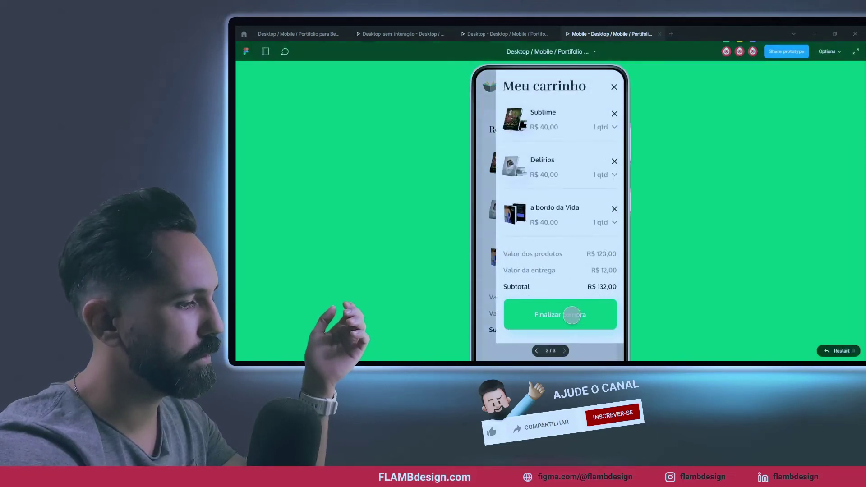
{"action": "left_click", "coordinate": [570, 314]}
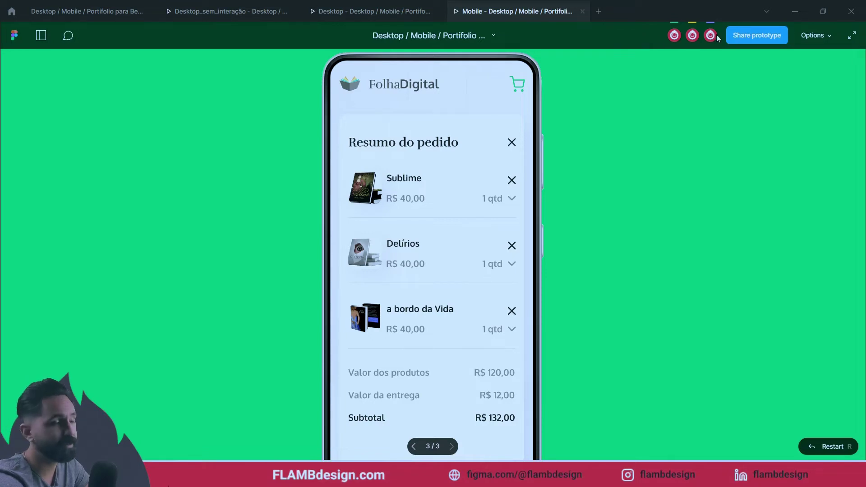
{"action": "left_click", "coordinate": [760, 35]}
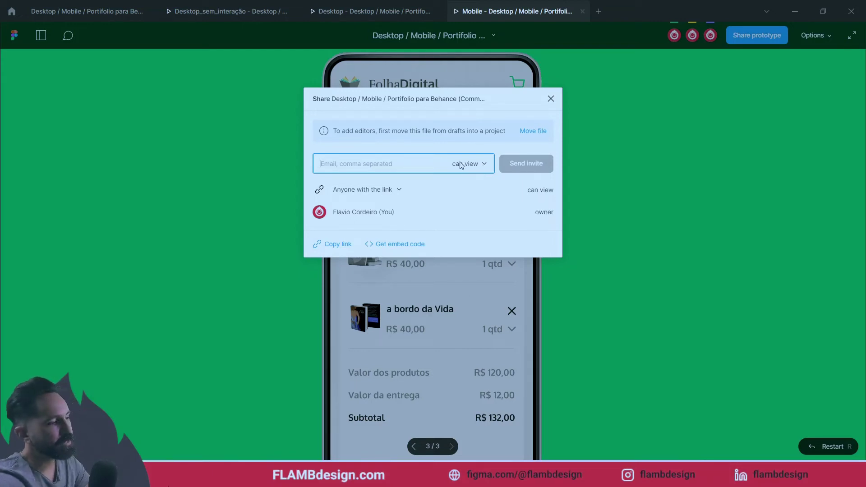
- Keep the share link view-only for anyone with the link, copy it, and open it in the browser
{"action": "left_click", "coordinate": [485, 164]}
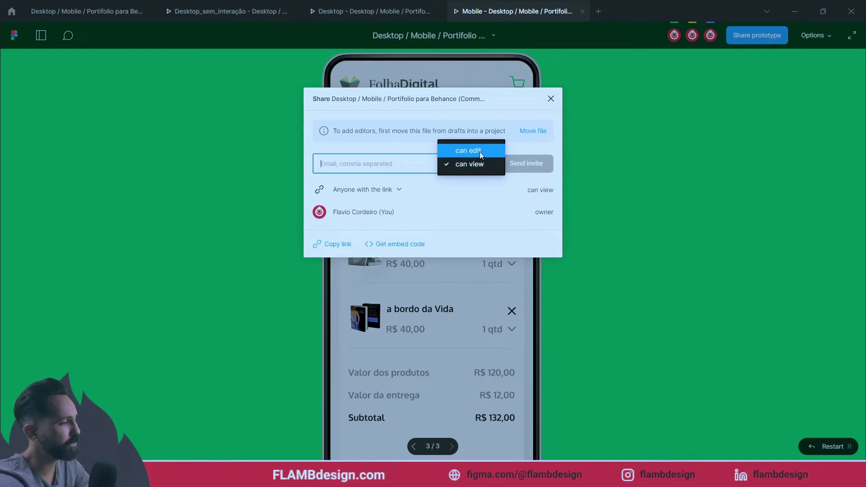
{"action": "left_click", "coordinate": [528, 151]}
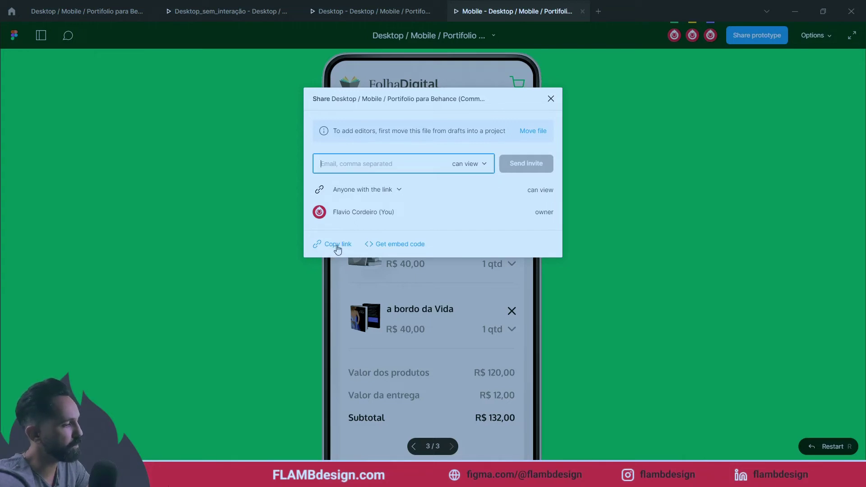
{"action": "left_click", "coordinate": [399, 190]}
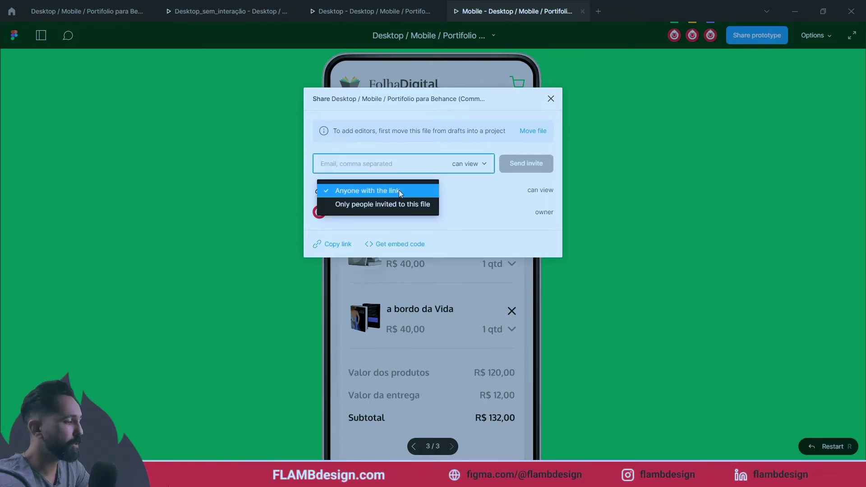
{"action": "left_click", "coordinate": [484, 194]}
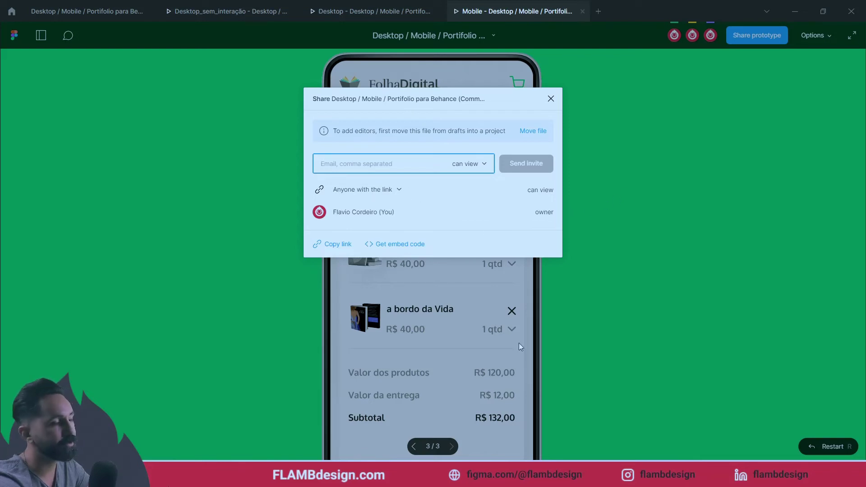
{"action": "left_click", "coordinate": [334, 245]}
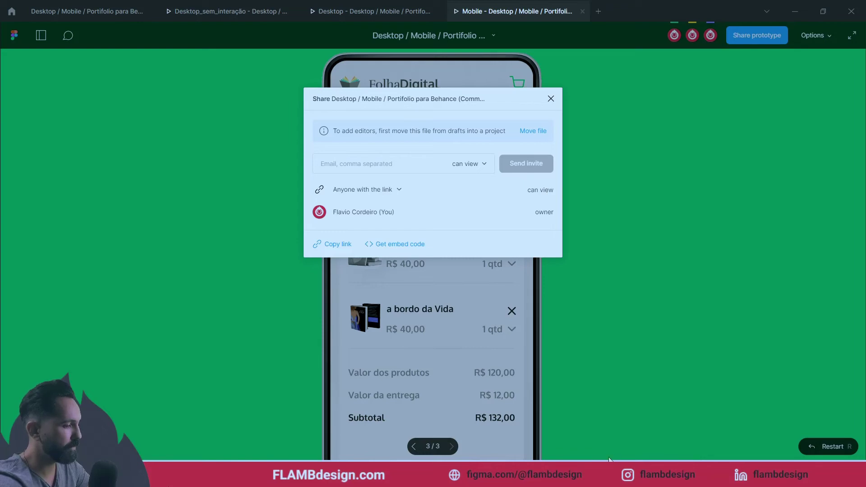
{"action": "left_click", "coordinate": [606, 411]}
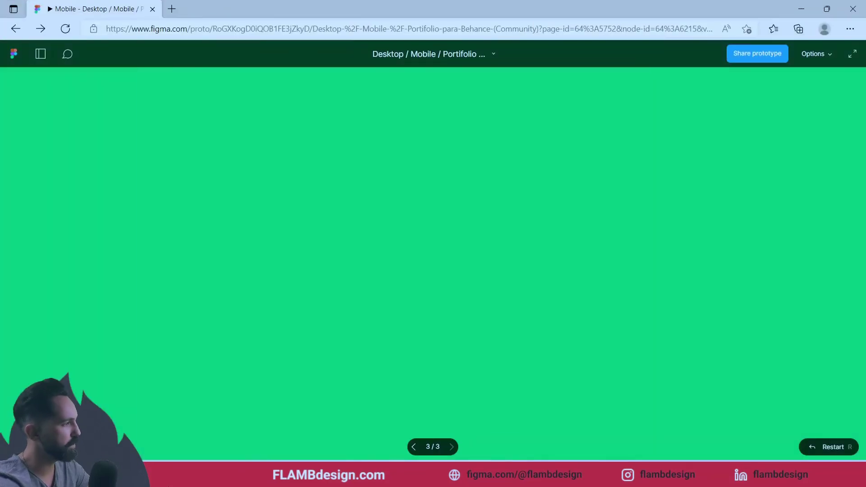
- In the shared prototype, open the cart and continue via Finalizar compra to Resumo do pedido
{"action": "left_click", "coordinate": [203, 121]}
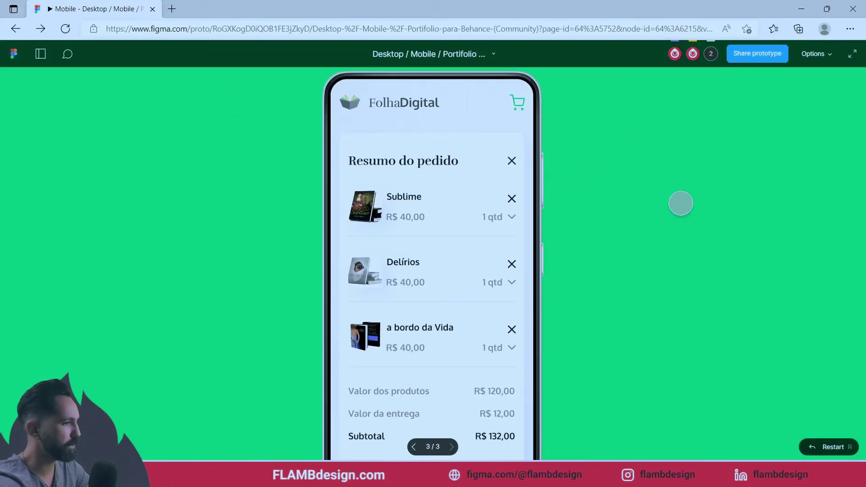
{"action": "scroll", "coordinate": [628, 269], "scroll_direction": "down", "scroll_amount": 3}
{"action": "scroll", "coordinate": [628, 269], "scroll_direction": "up", "scroll_amount": 3}
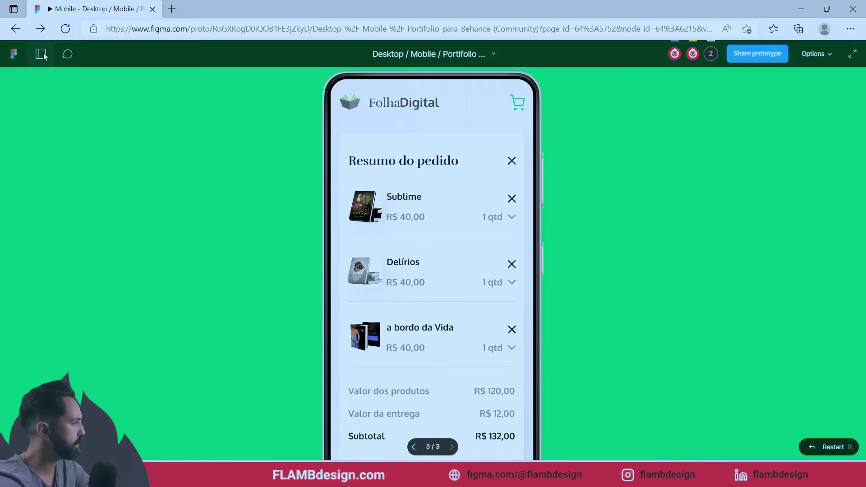
{"action": "left_click", "coordinate": [41, 55]}
{"action": "left_click", "coordinate": [42, 55]}
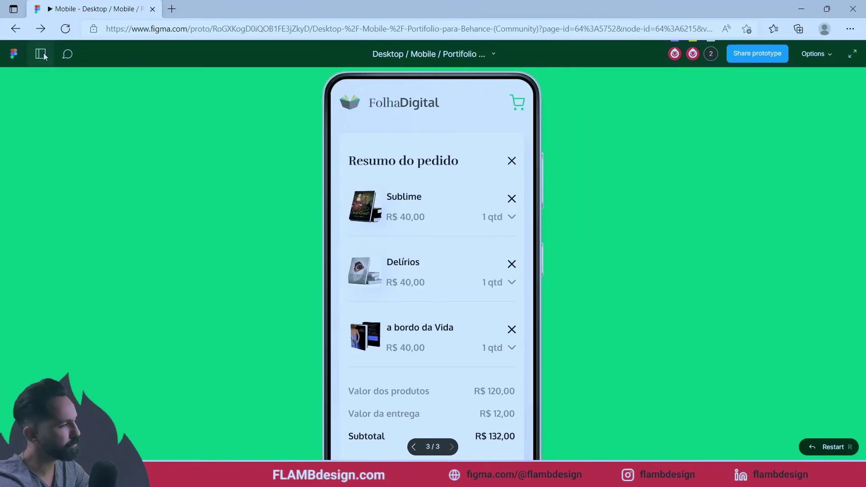
{"action": "left_click", "coordinate": [518, 105]}
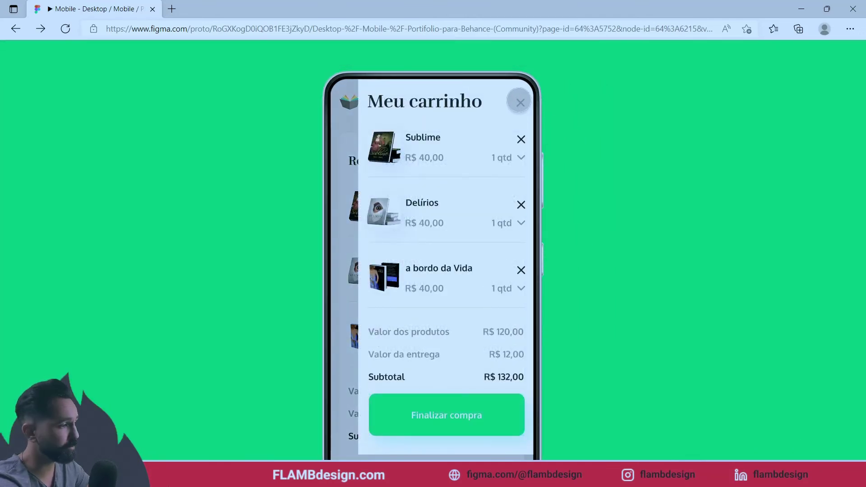
{"action": "left_click", "coordinate": [468, 413]}
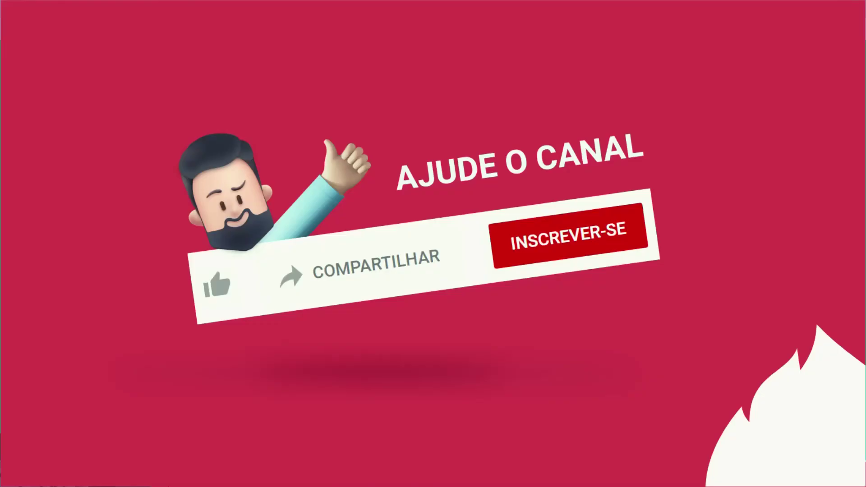
{"action": "scroll", "coordinate": [611, 231], "scroll_direction": "down", "scroll_amount": 3}
- View and select the prototype's iframe embed code, then cancel back to the Share dialog
{"action": "scroll", "coordinate": [611, 231], "scroll_direction": "up", "scroll_amount": 3}
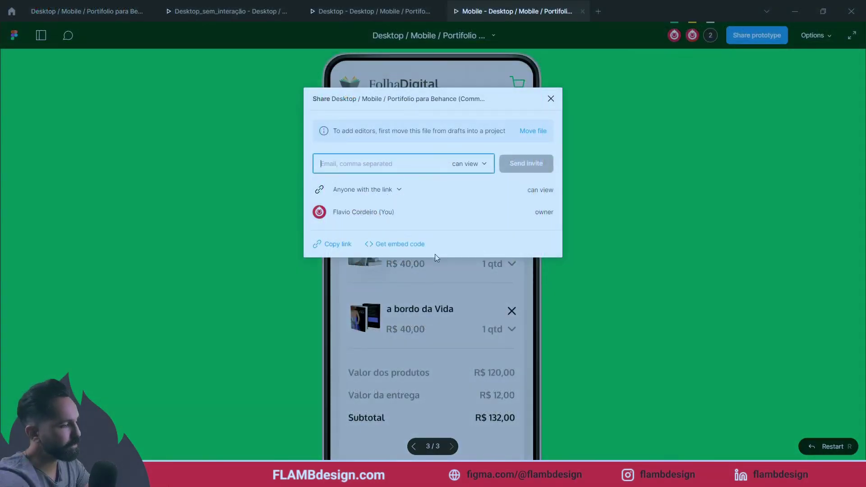
{"action": "left_click", "coordinate": [397, 246]}
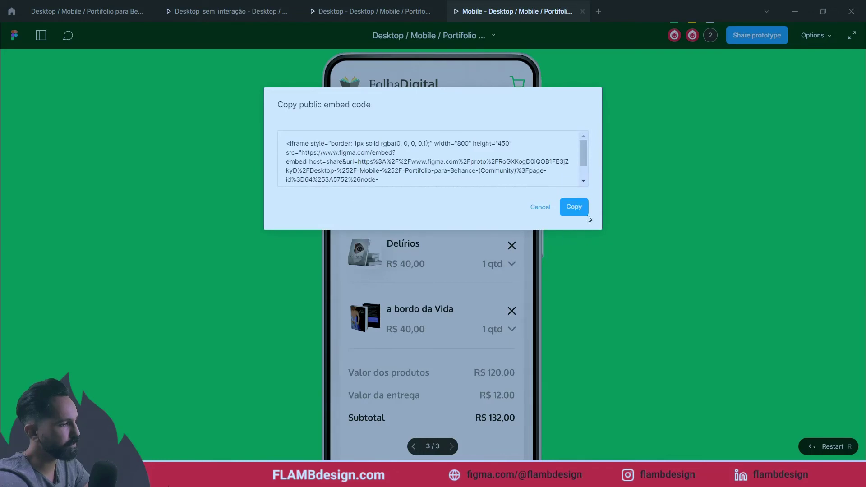
{"action": "left_click_drag", "start_coordinate": [583, 156], "coordinate": [585, 172]}
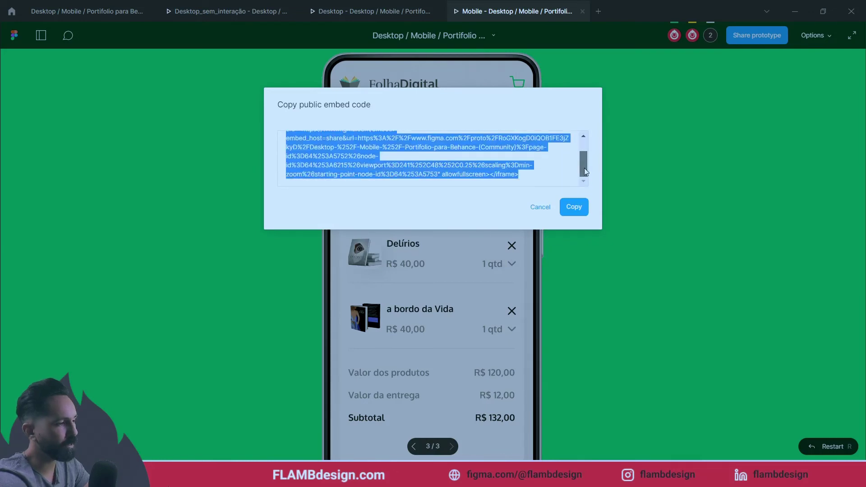
{"action": "mouse_move", "coordinate": [585, 172]}
{"action": "left_mouse_down"}
{"action": "mouse_move", "coordinate": [582, 155]}
{"action": "mouse_move", "coordinate": [585, 176]}
{"action": "left_mouse_up"}
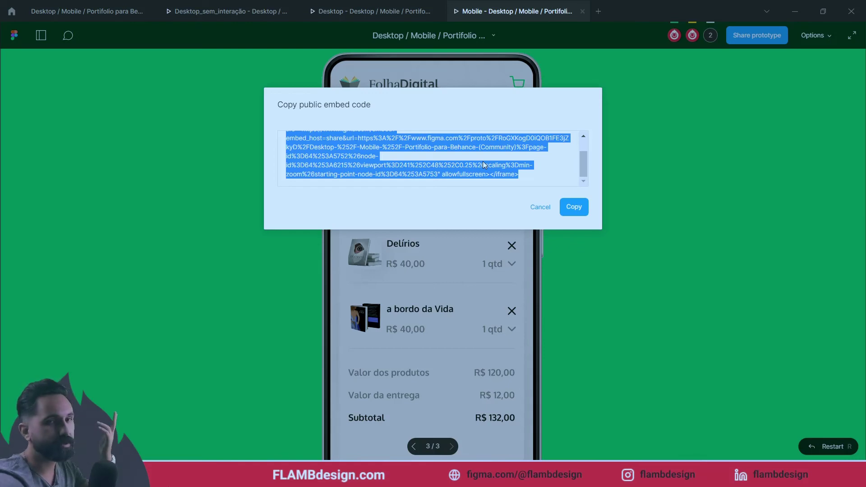
{"action": "left_click", "coordinate": [545, 207]}
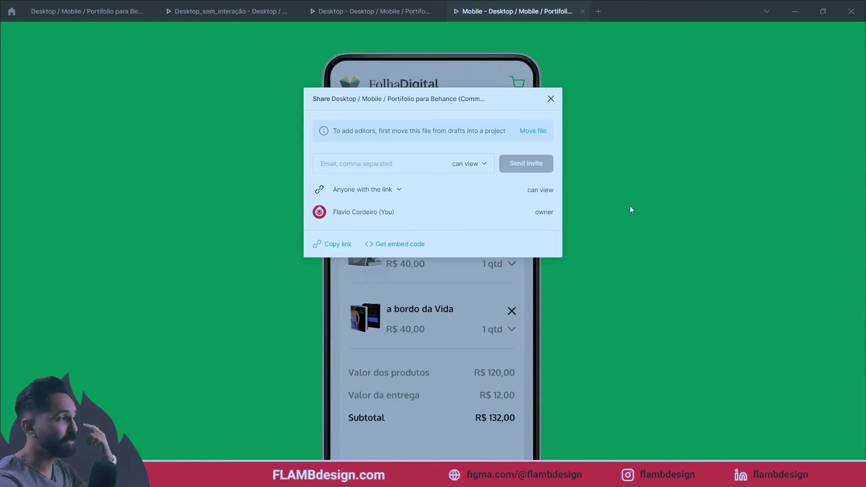
- Change the prototype background from green to dark blue 23266B and view it in the prototype
{"action": "left_click", "coordinate": [115, 10]}
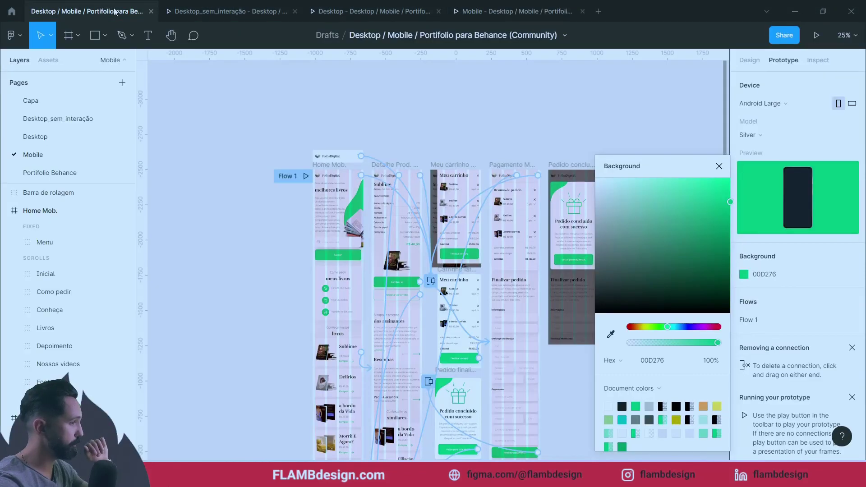
{"action": "scroll", "coordinate": [563, 126], "scroll_direction": "right", "scroll_amount": 2}
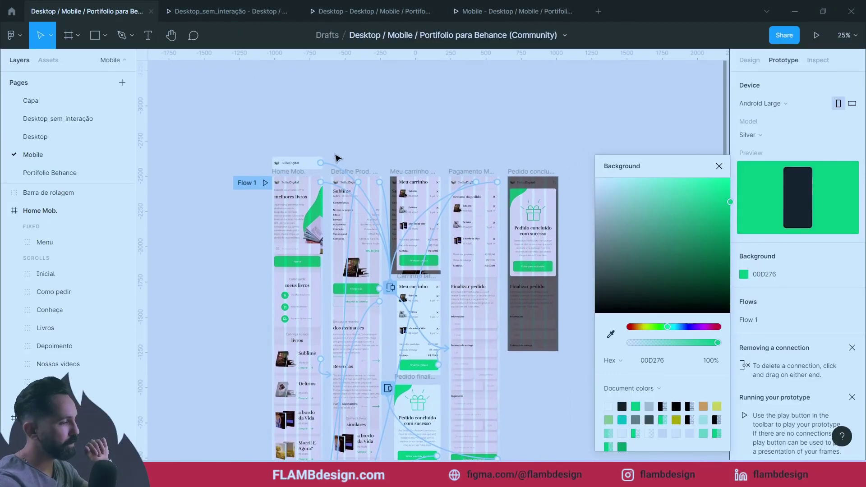
{"action": "left_click", "coordinate": [743, 274]}
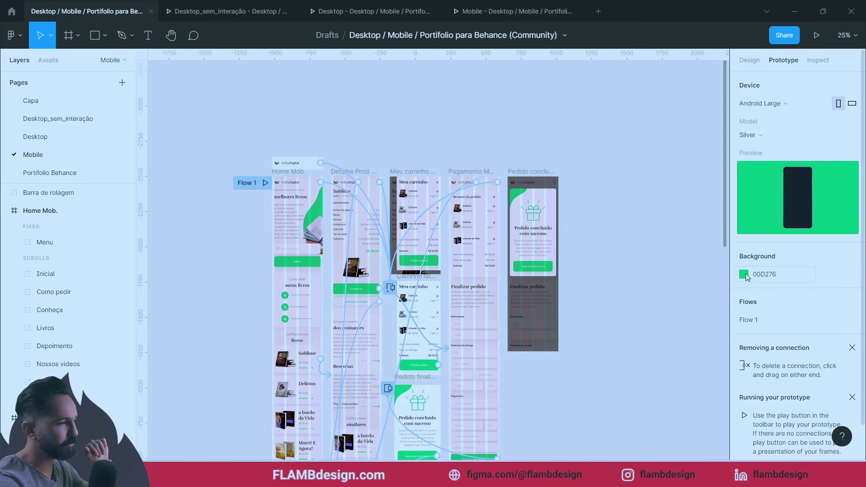
{"action": "left_click_drag", "start_coordinate": [676, 206], "coordinate": [686, 256]}
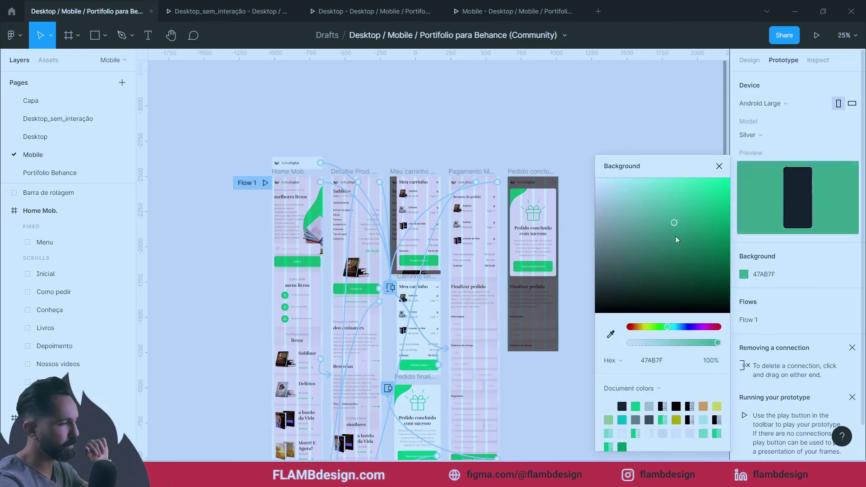
{"action": "left_click", "coordinate": [688, 327]}
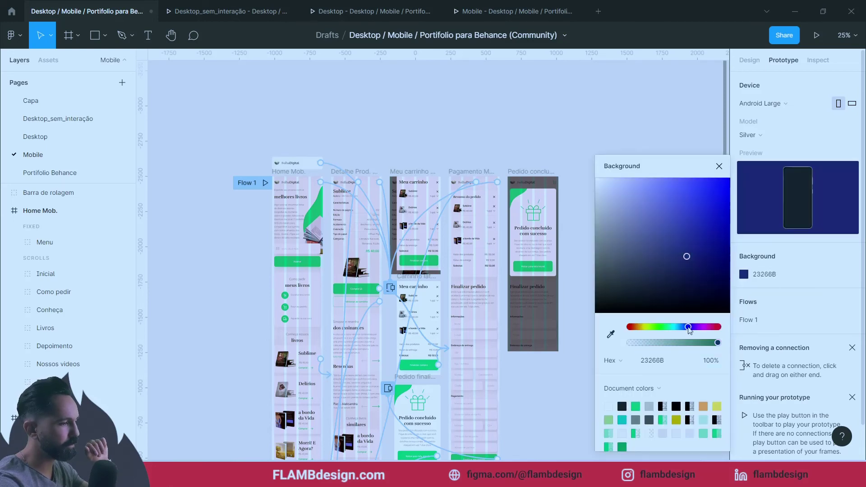
{"action": "left_click", "coordinate": [526, 12]}
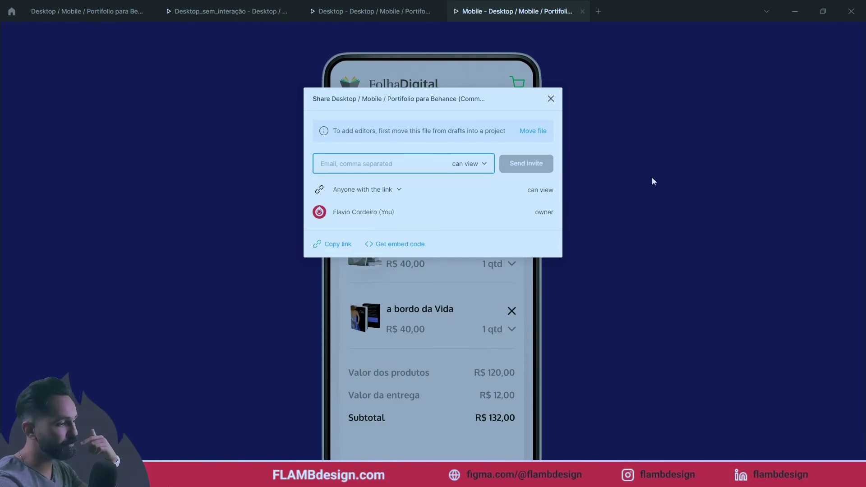
- In the design file, move the Inicial section about 66 px down
{"action": "left_click", "coordinate": [124, 13]}
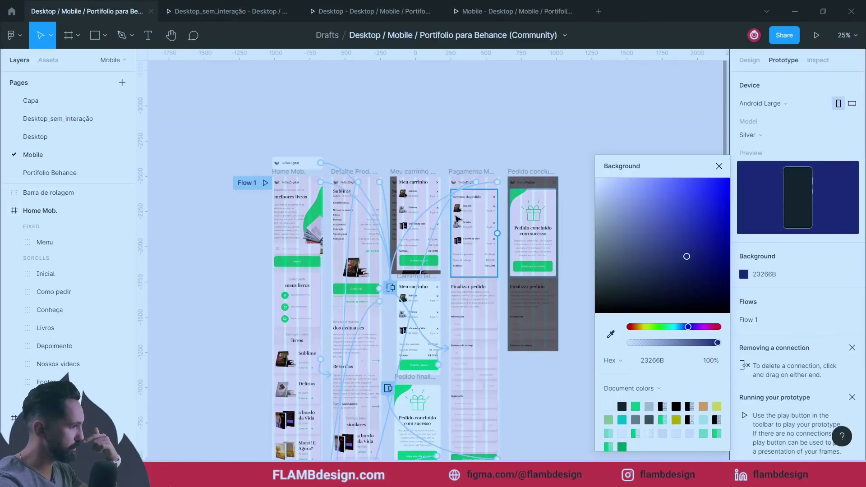
{"action": "left_click", "coordinate": [290, 202]}
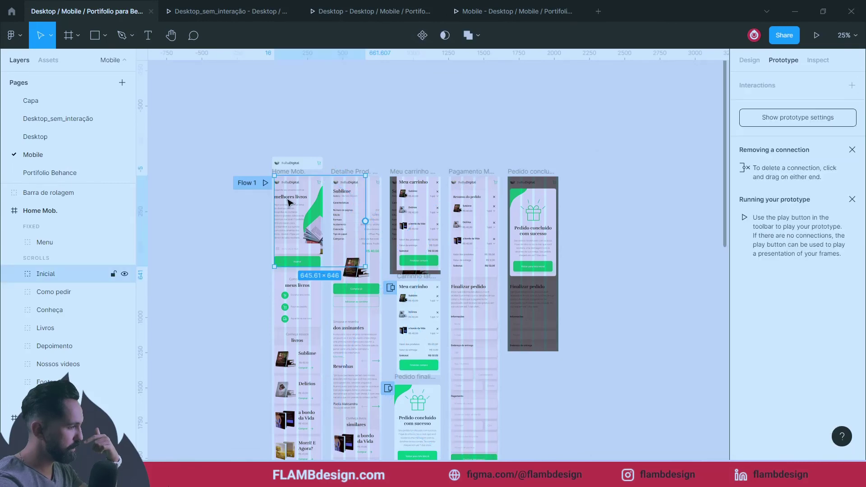
{"action": "left_click_drag", "start_coordinate": [290, 202], "coordinate": [290, 233]}
- Close the share options and restart the prototype from the FolhaDigital home screen, then return to the editor
{"action": "left_click", "coordinate": [497, 15]}
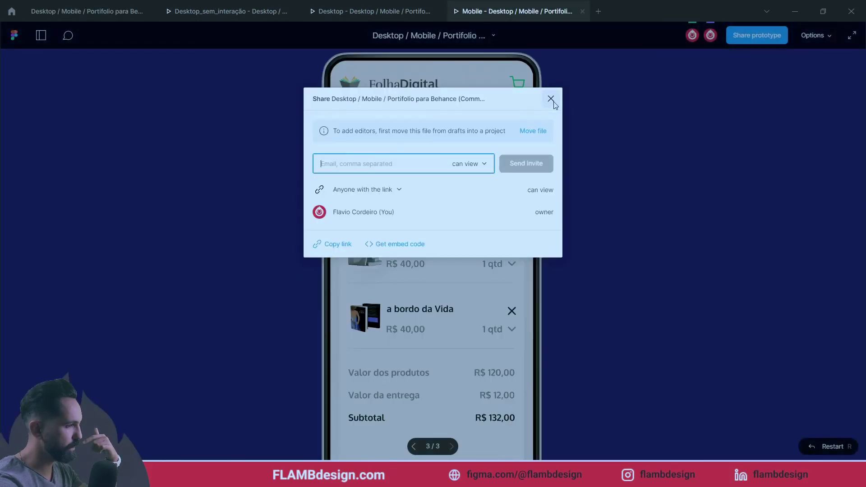
{"action": "left_click", "coordinate": [550, 99]}
{"action": "key", "text": "r"}
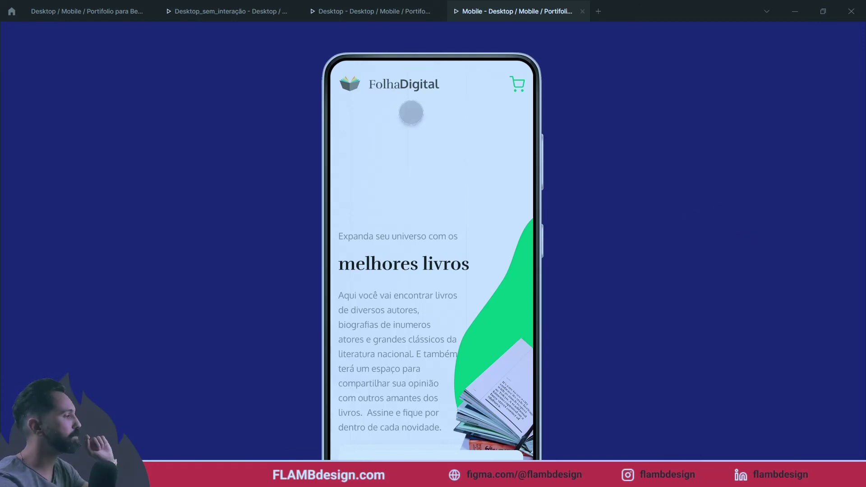
{"action": "left_click", "coordinate": [120, 10]}
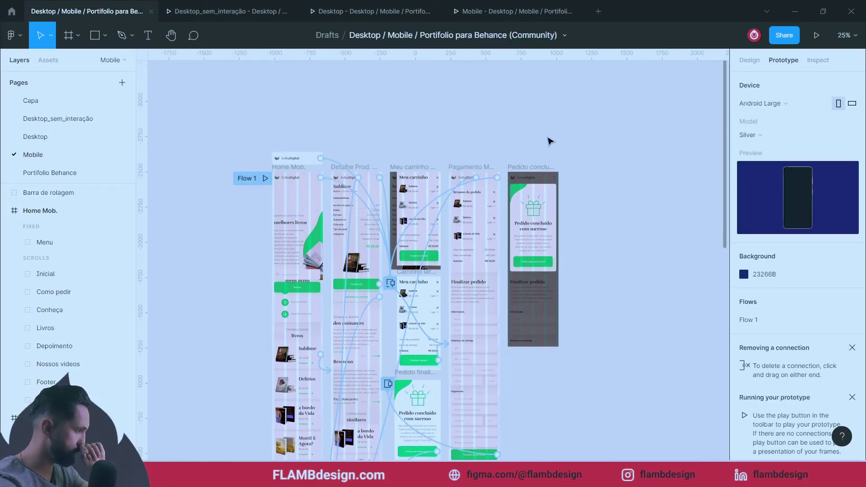
- Duplicate the Mobile page, creating Mobile 2
{"action": "scroll", "coordinate": [595, 118], "scroll_direction": "left", "scroll_amount": 2}
{"action": "scroll", "coordinate": [594, 118], "scroll_direction": "down", "scroll_amount": 1}
{"action": "scroll", "coordinate": [596, 118], "scroll_direction": "left", "scroll_amount": 1}
{"action": "scroll", "coordinate": [613, 117], "scroll_direction": "left", "scroll_amount": 1}
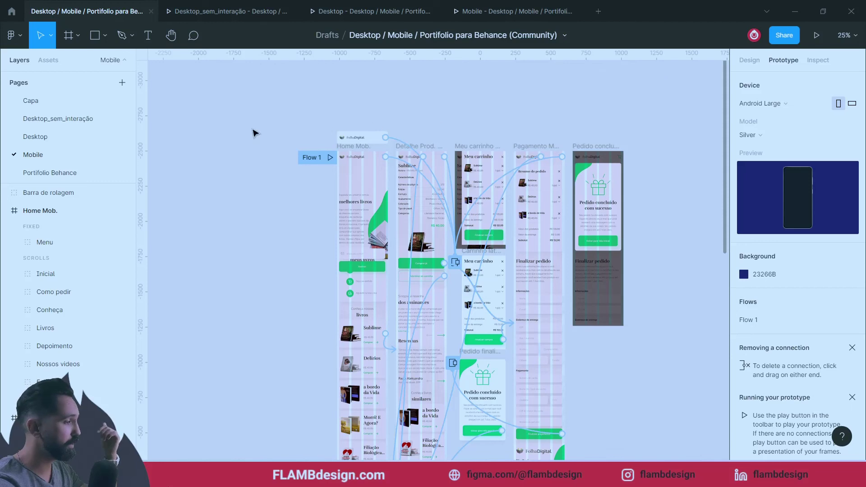
{"action": "left_click_drag", "start_coordinate": [202, 161], "coordinate": [328, 130]}
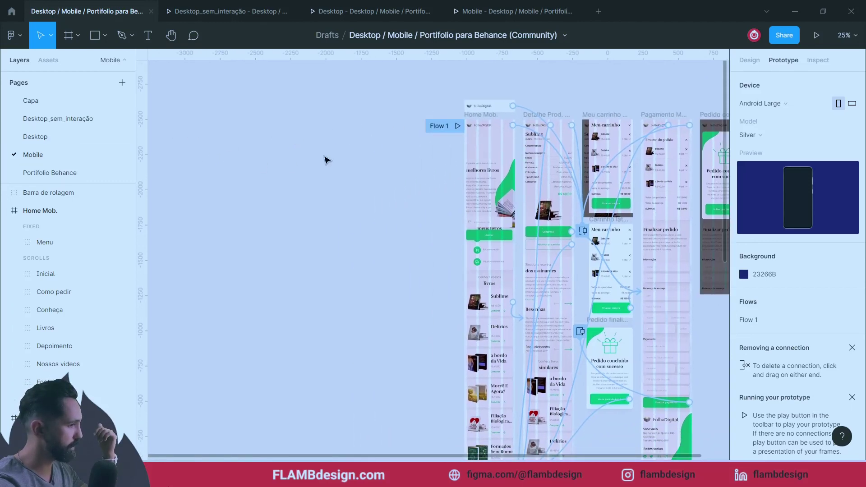
{"action": "right_click", "coordinate": [65, 157]}
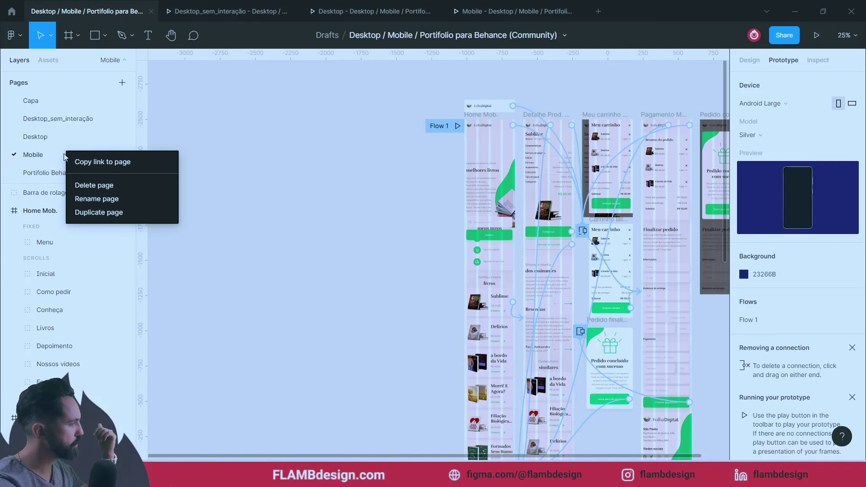
{"action": "left_click", "coordinate": [94, 212]}
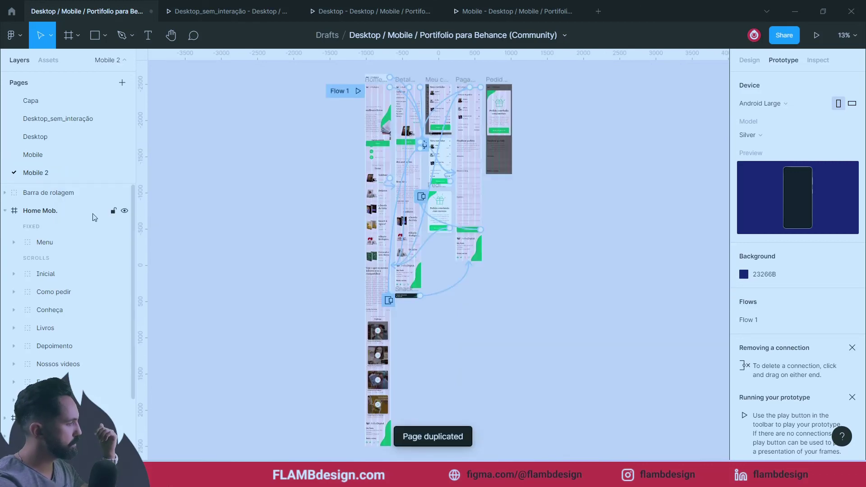
- Rename the Mobile 2 page to 'apresentacao_Mobile 2'
{"action": "double_click", "coordinate": [44, 174]}
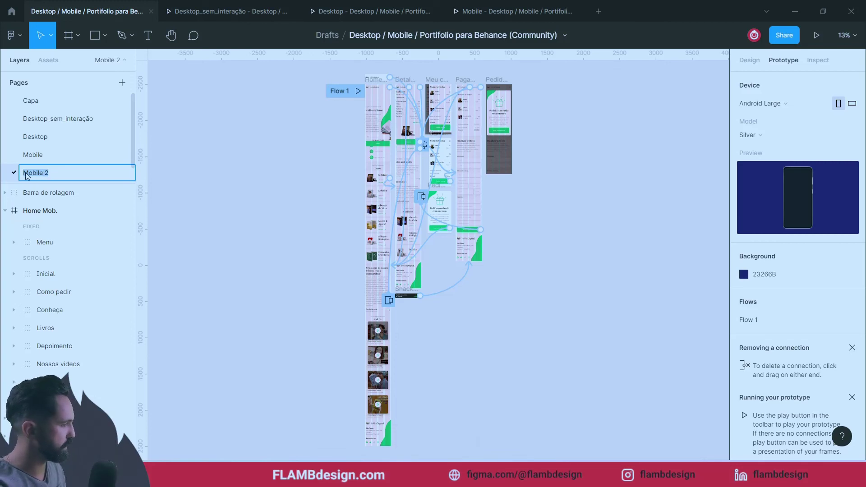
{"action": "left_click", "coordinate": [25, 175]}
{"action": "type", "text": "ao"}
{"action": "key", "text": "BackSpace"}
{"action": "type", "text": "presentacao_"}
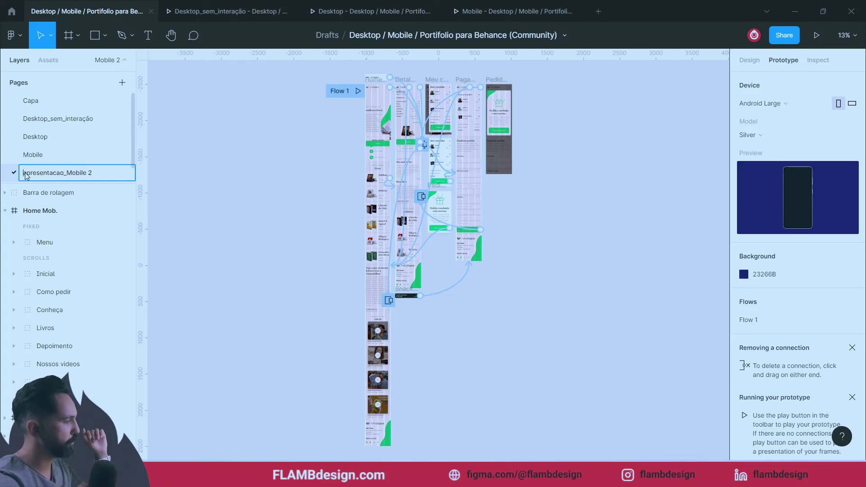
{"action": "key", "text": "Return"}
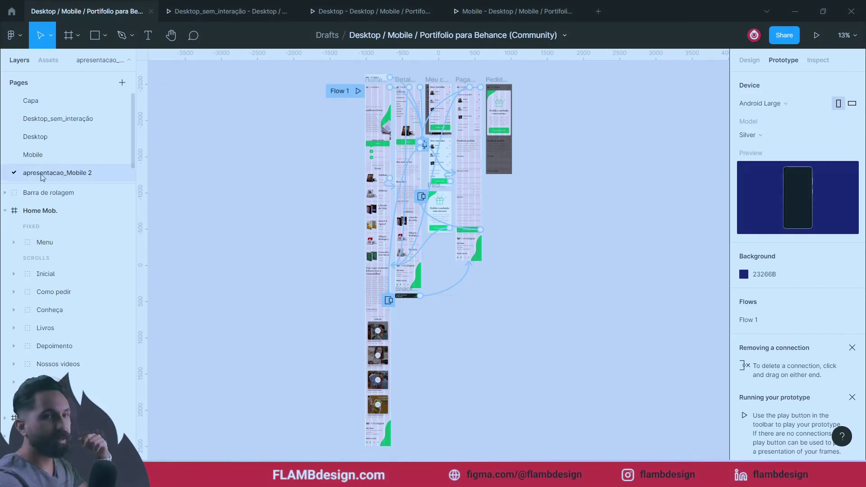
- Compare the original Mobile page with apresentacao_Mobile 2, ending on the copy
{"action": "left_click", "coordinate": [38, 157]}
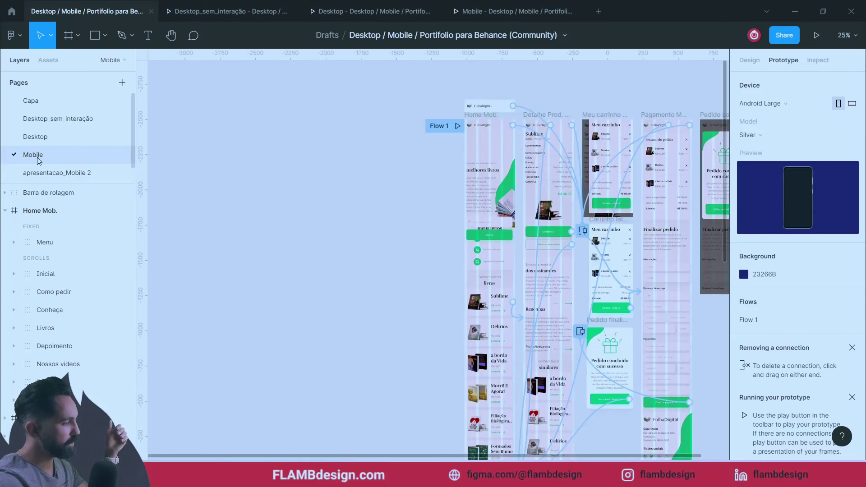
{"action": "left_click", "coordinate": [51, 176]}
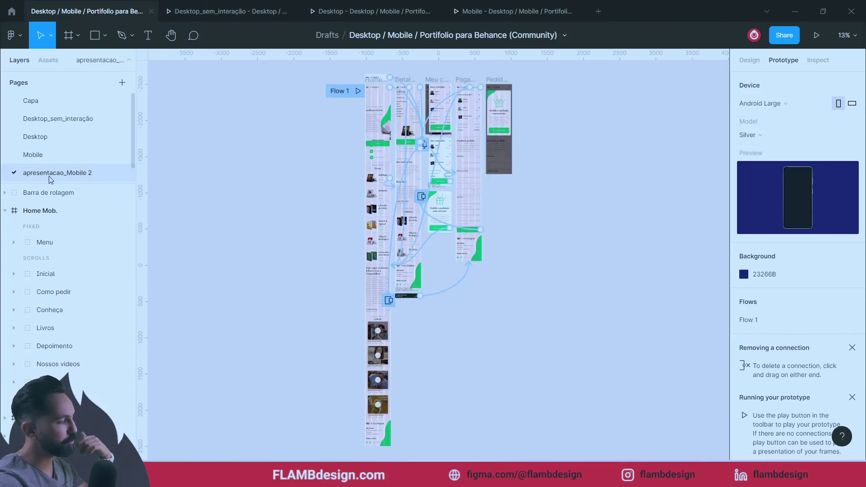
{"action": "left_click", "coordinate": [43, 156]}
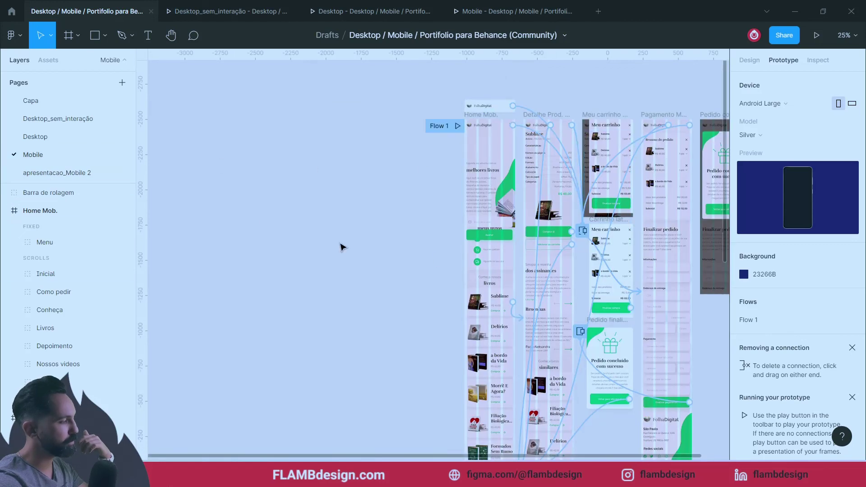
{"action": "left_click", "coordinate": [83, 172]}
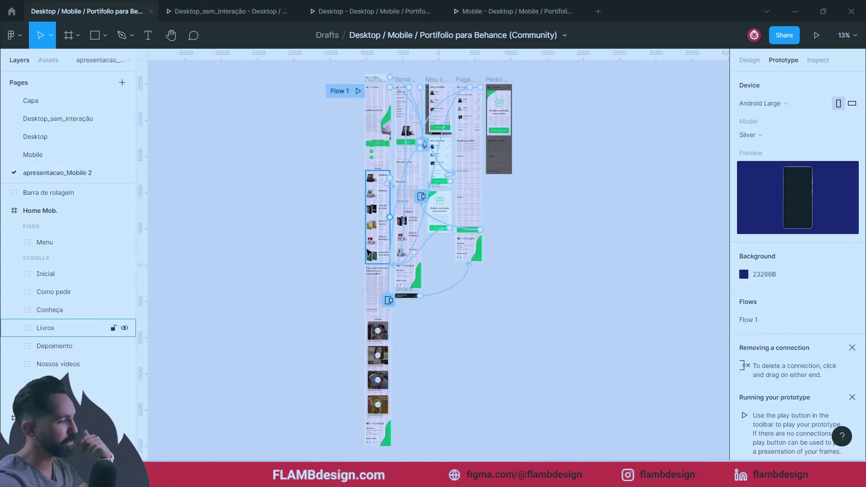